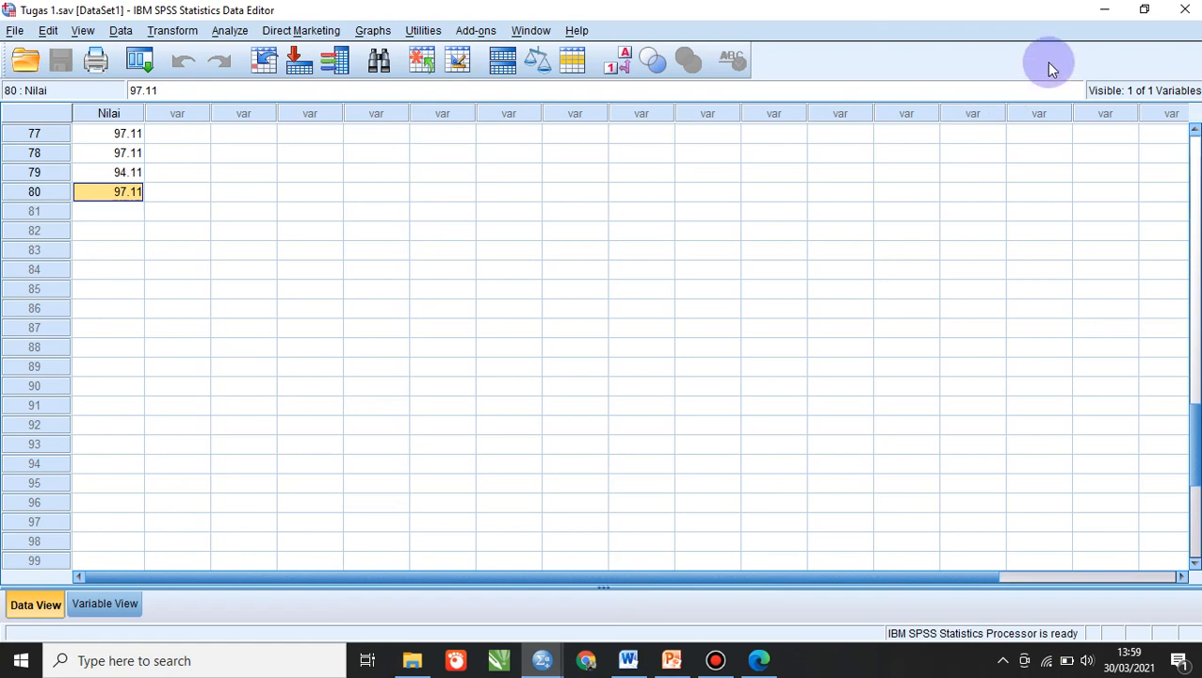
Close the Tugas 1.sav data set, confirm exiting SPSS Statistics, and choose to save the output viewer contents
click(1187, 10)
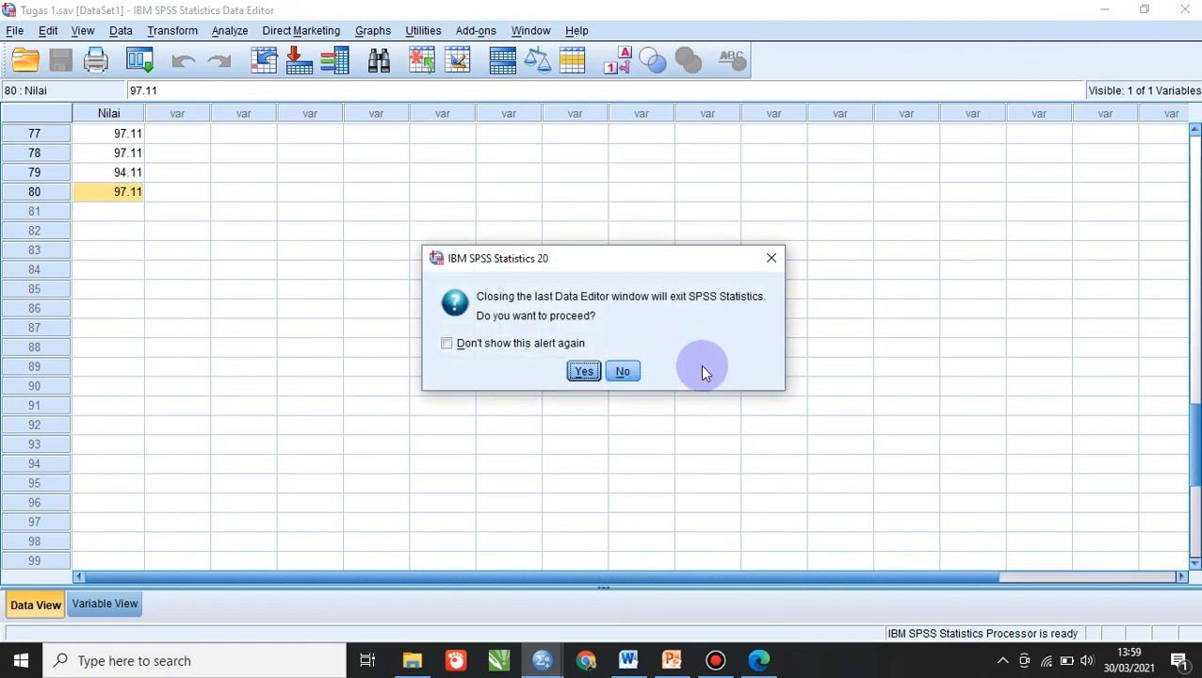
click(592, 372)
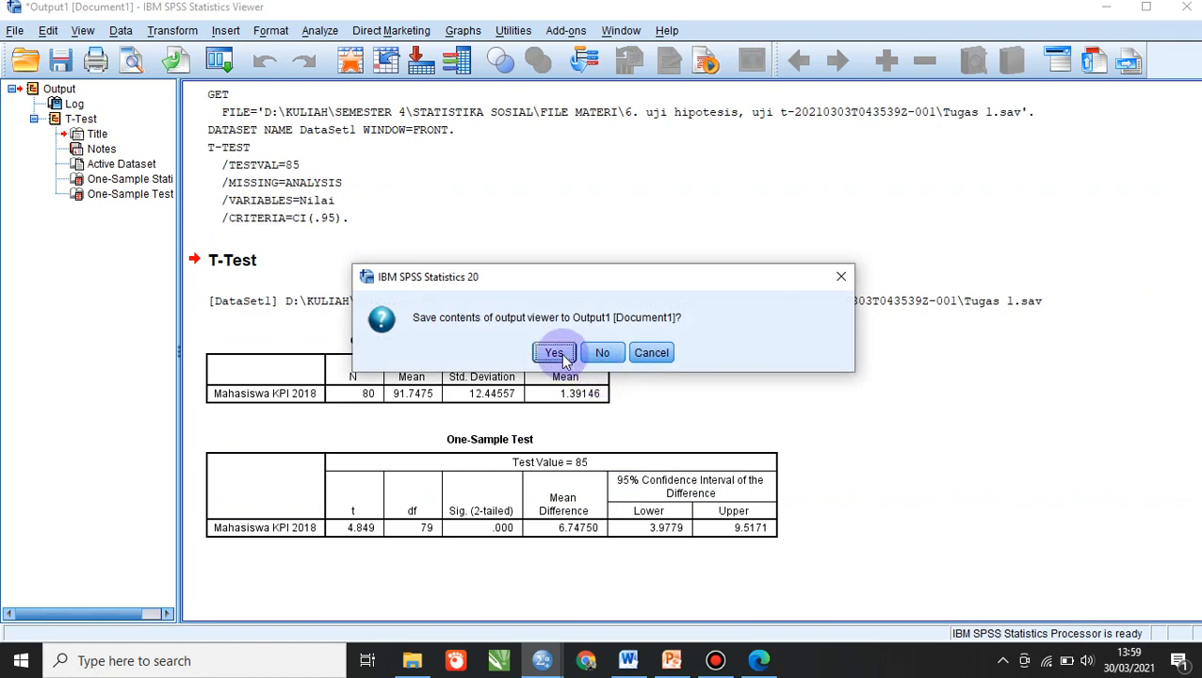
click(554, 353)
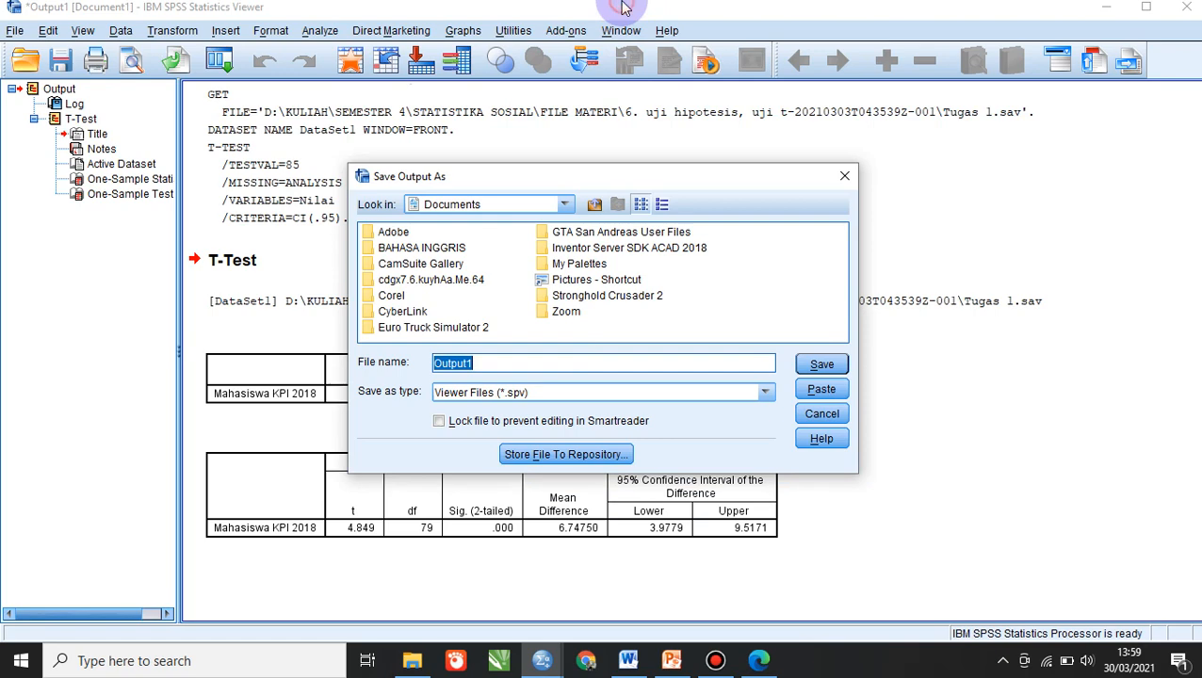
click(684, 12)
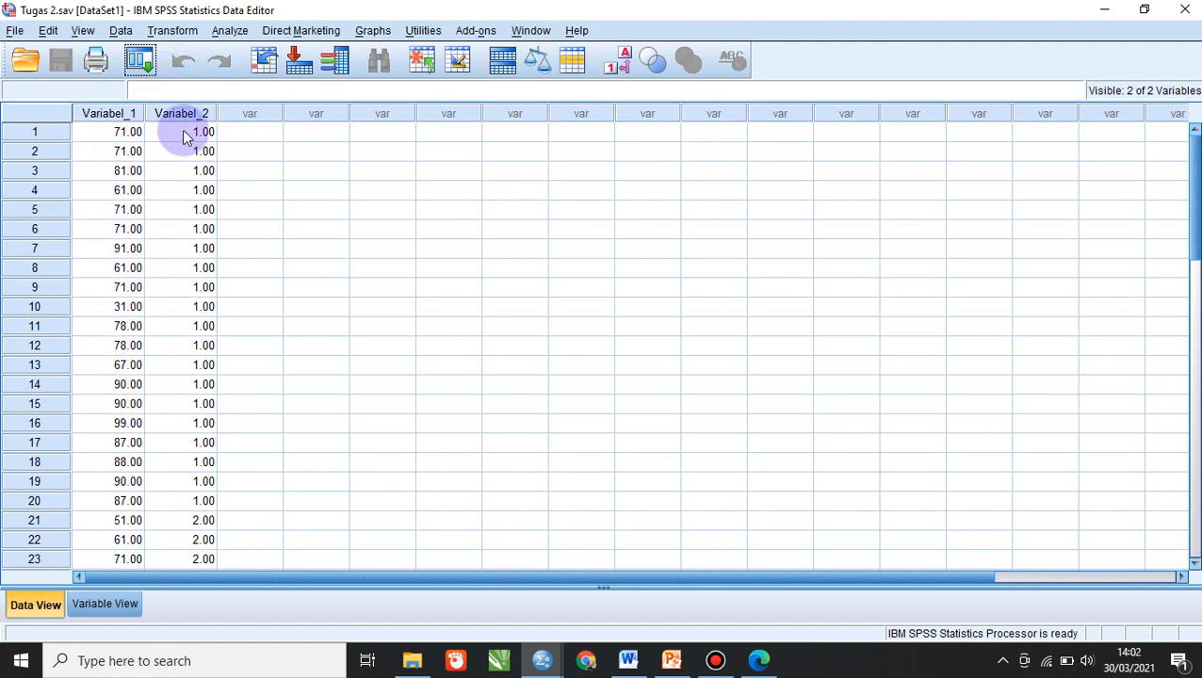
Examine the variable definitions in Tugas 2.sav and the value labels of Variabel_2, then return to the data values
click(121, 604)
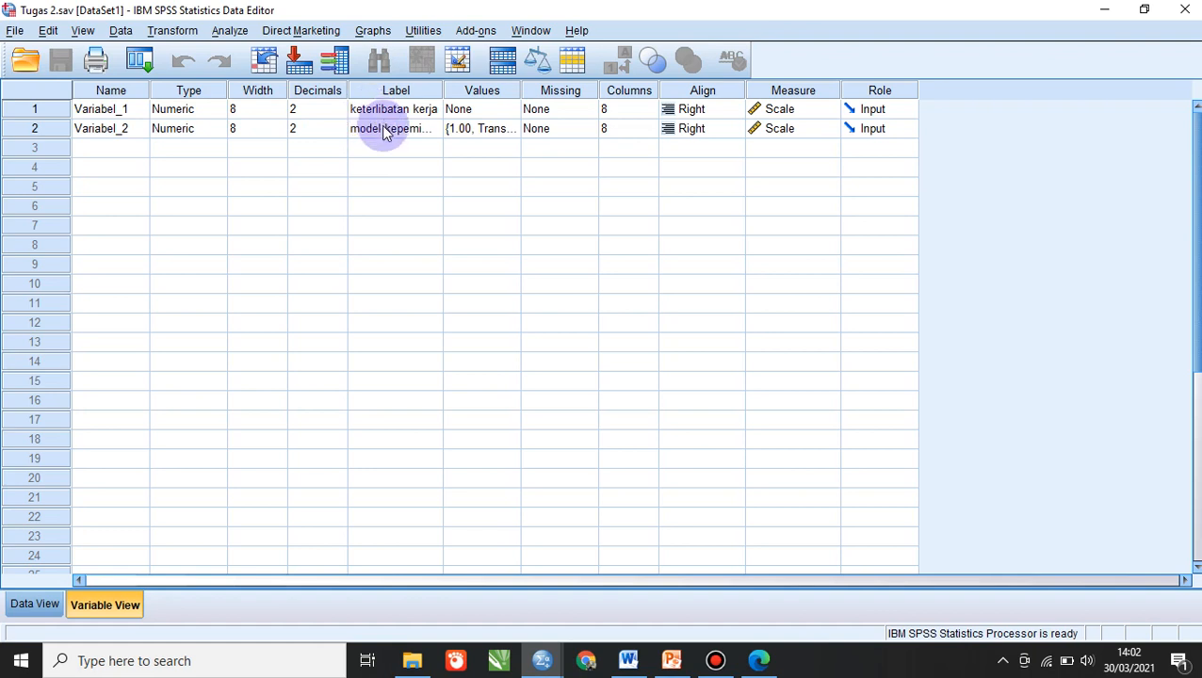
click(476, 131)
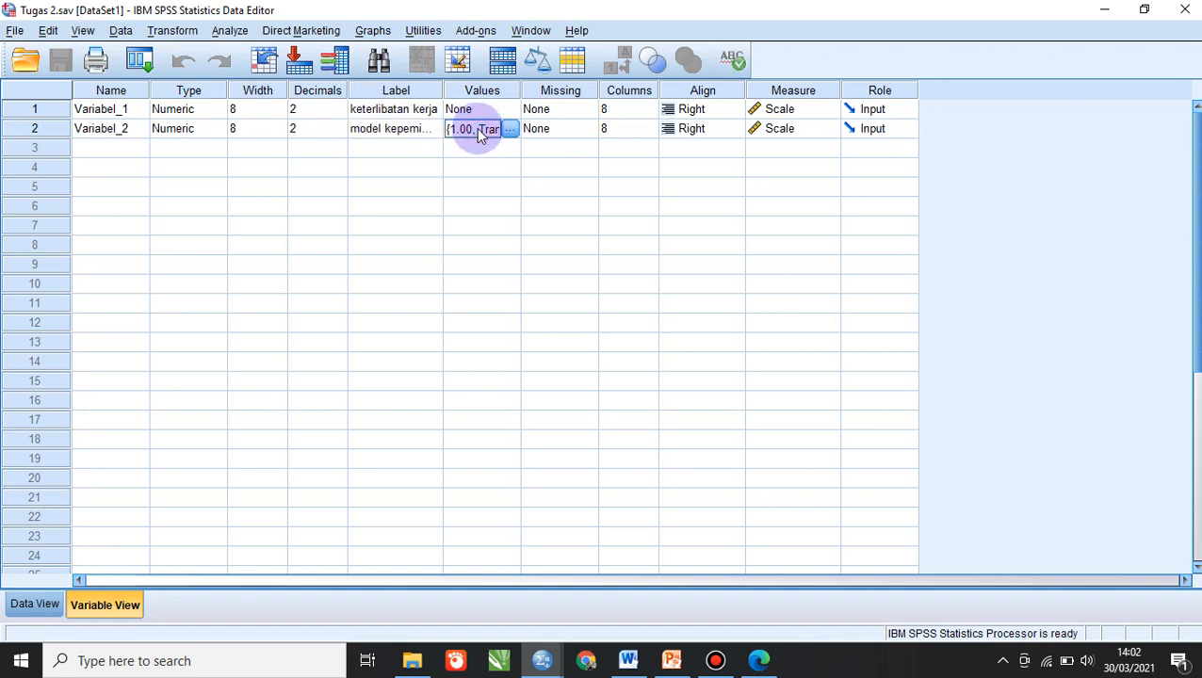
click(510, 129)
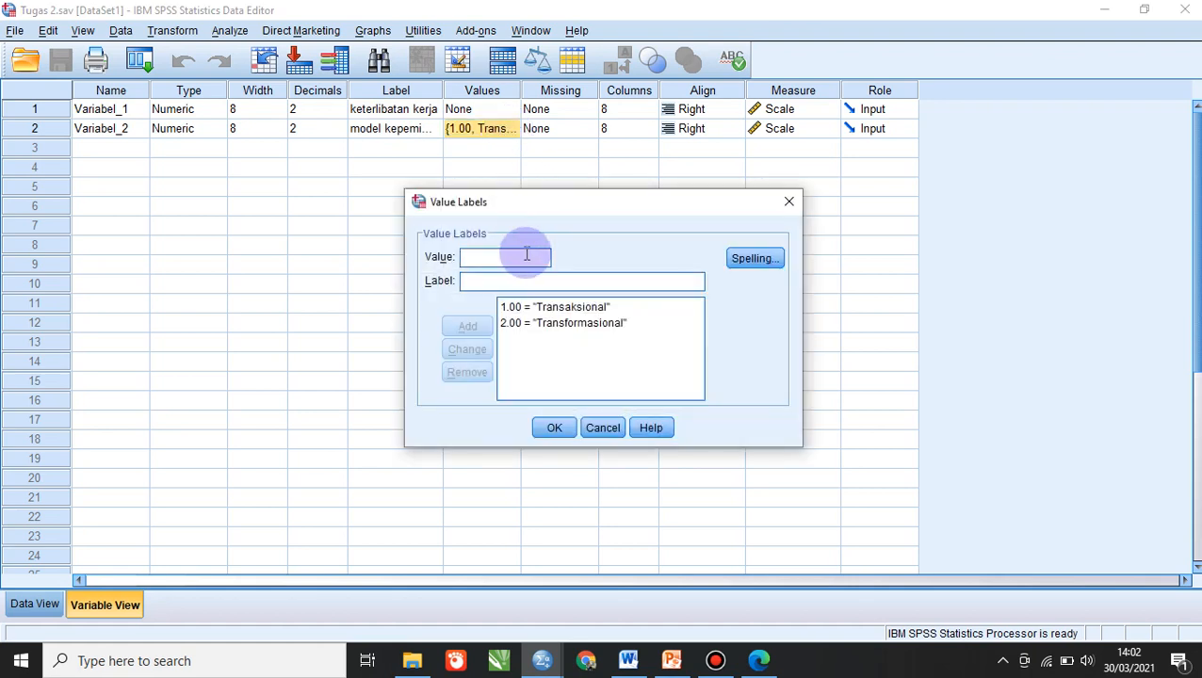
click(542, 311)
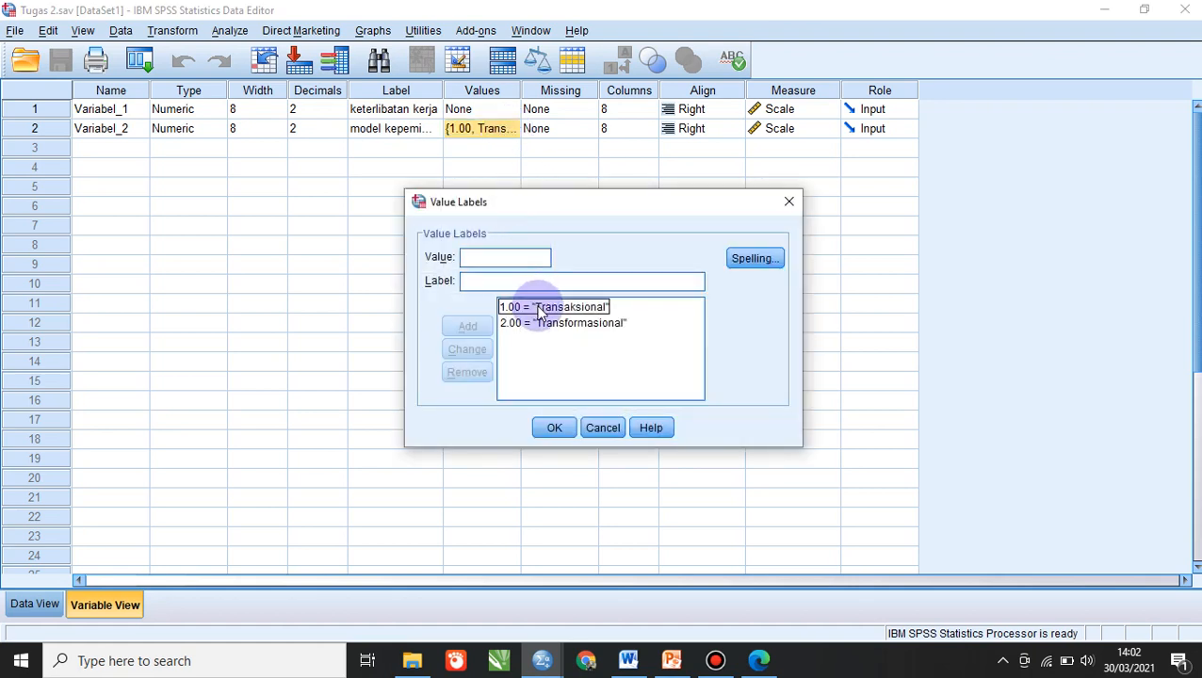
click(535, 324)
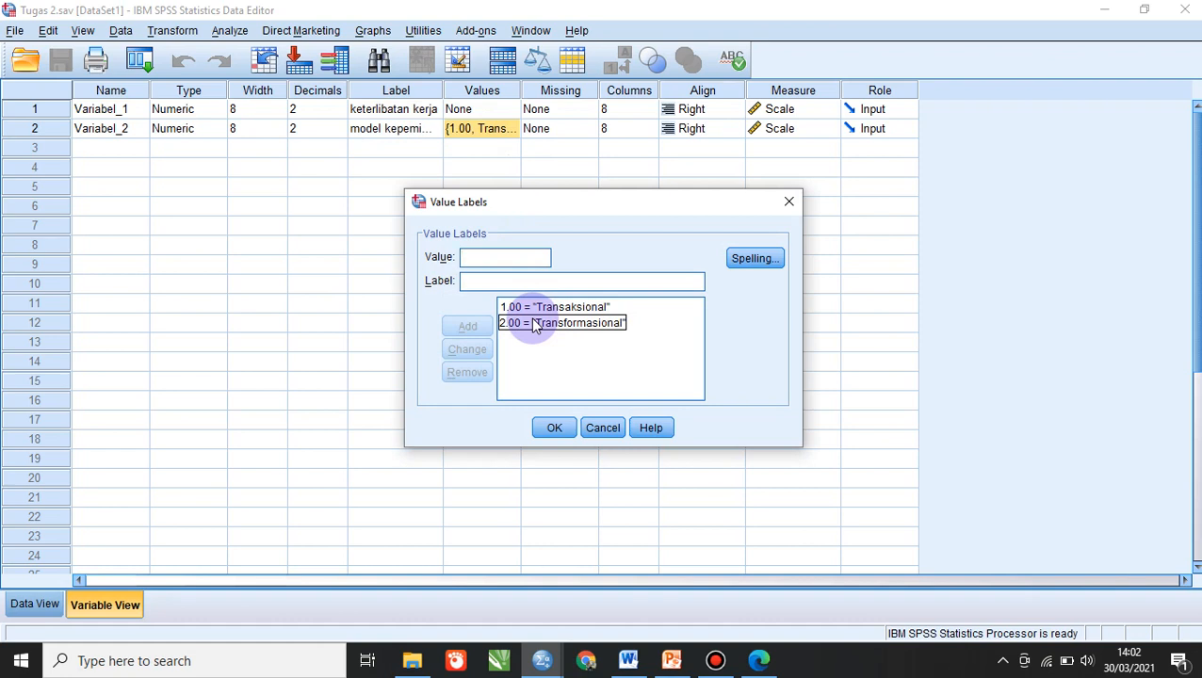
click(792, 201)
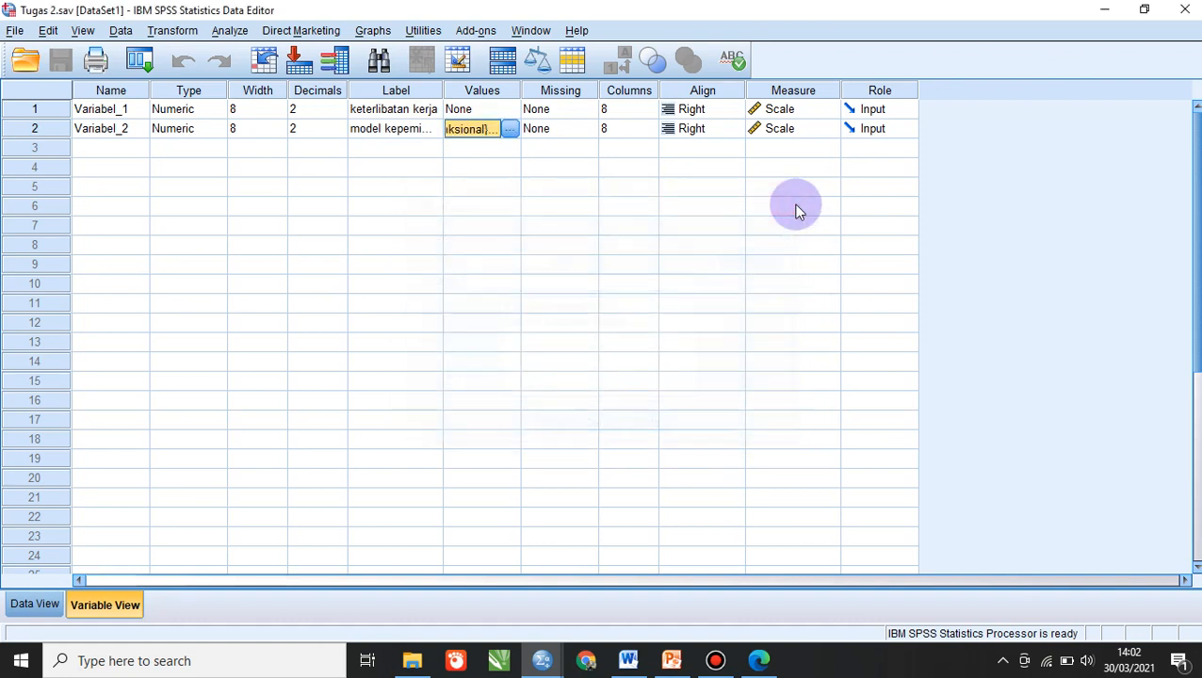
click(23, 606)
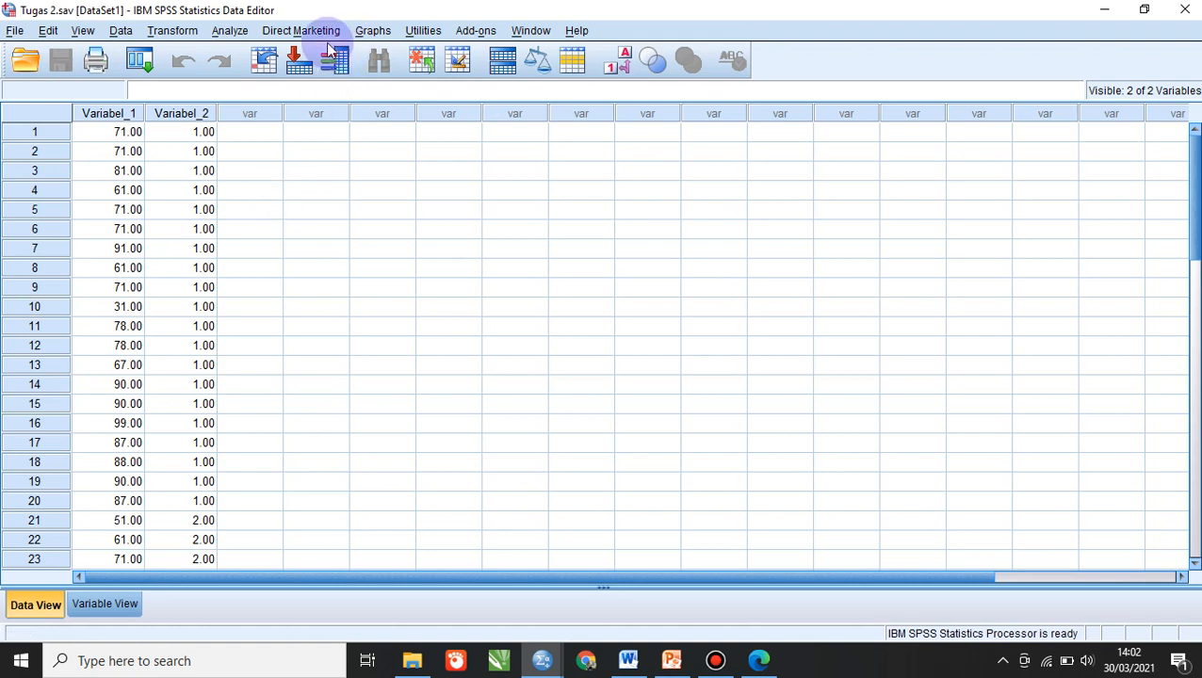
Set up an Independent-Samples T Test with keterlibatan kerja as test variable and model kepemimpinan (Variabel_2) as grouping variable
click(231, 31)
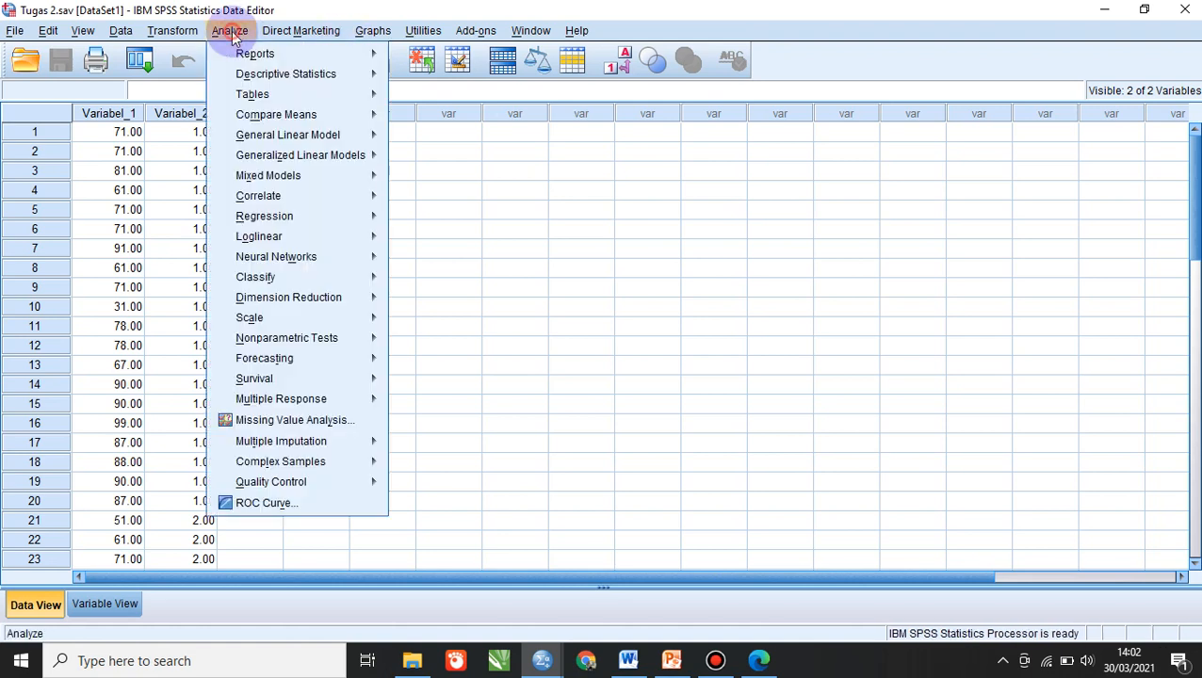
click(296, 216)
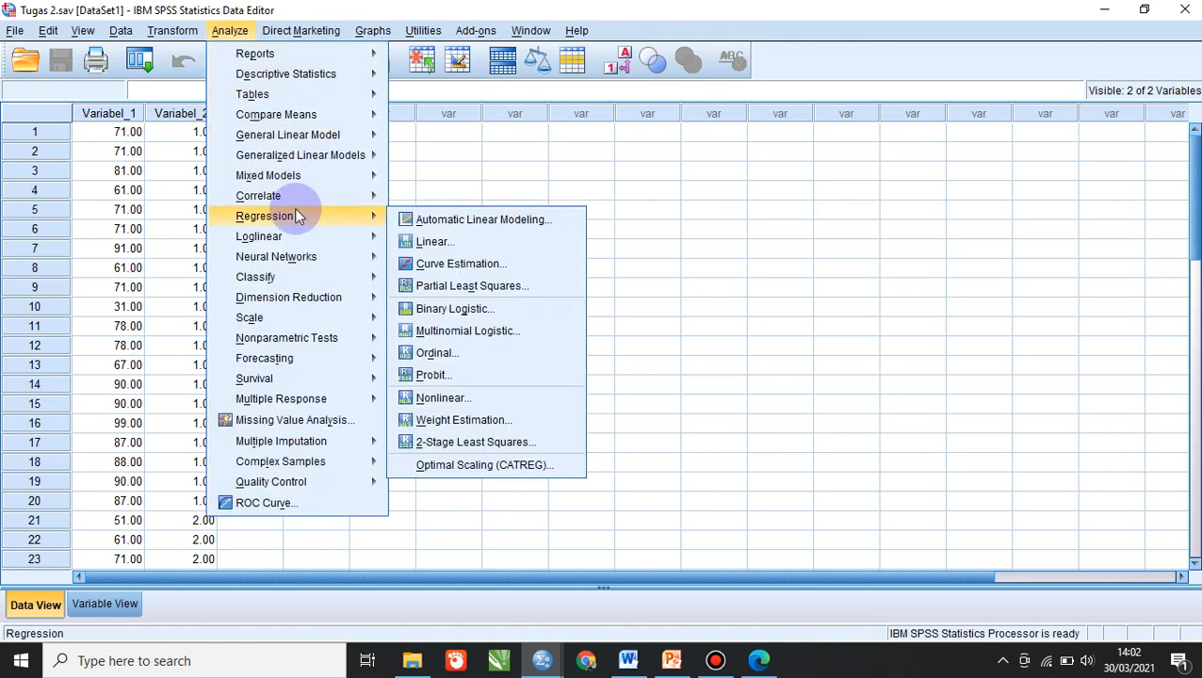
mouse_move(315, 114)
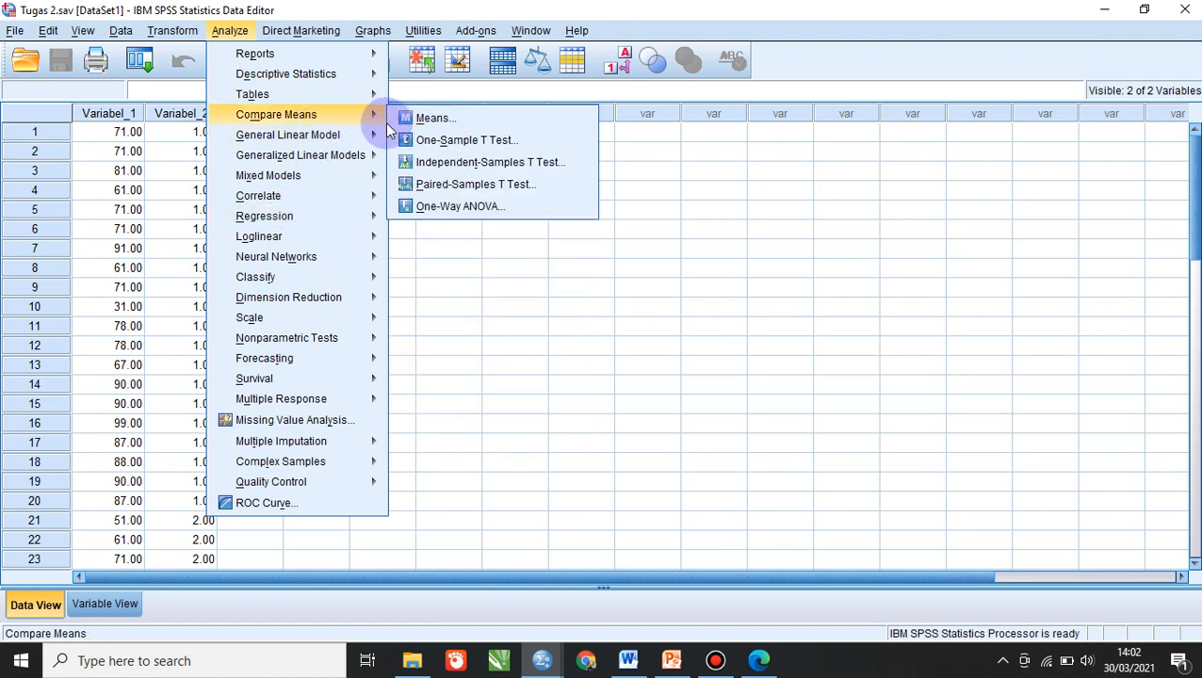
click(441, 162)
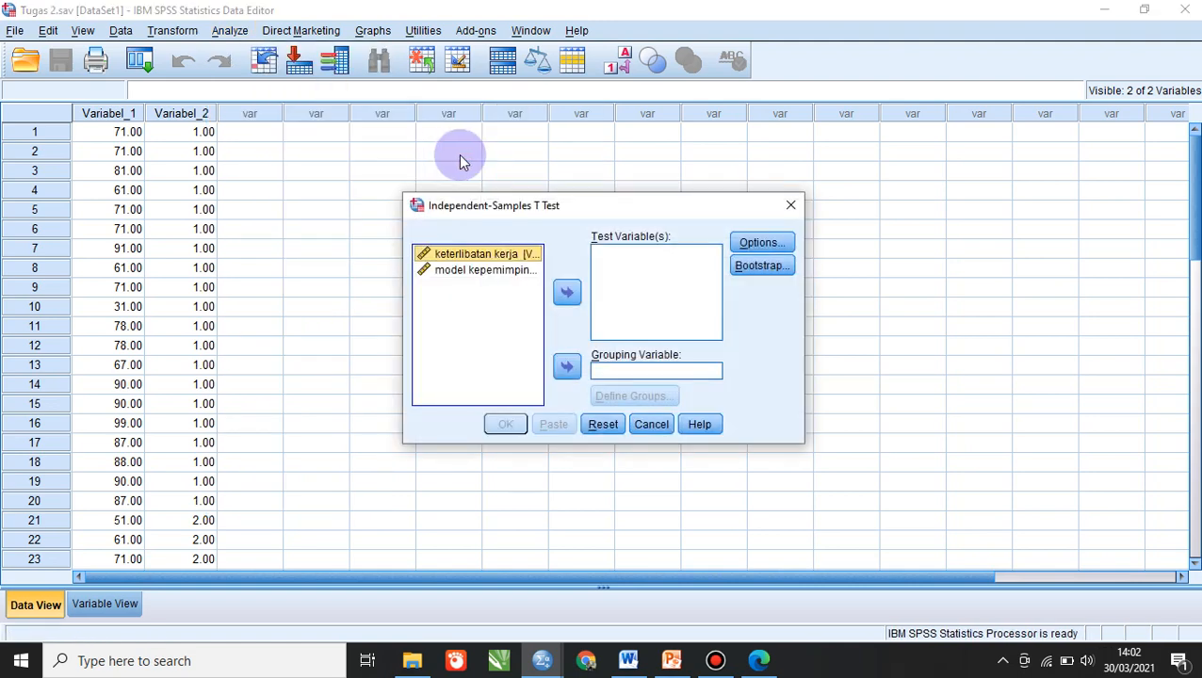
click(513, 252)
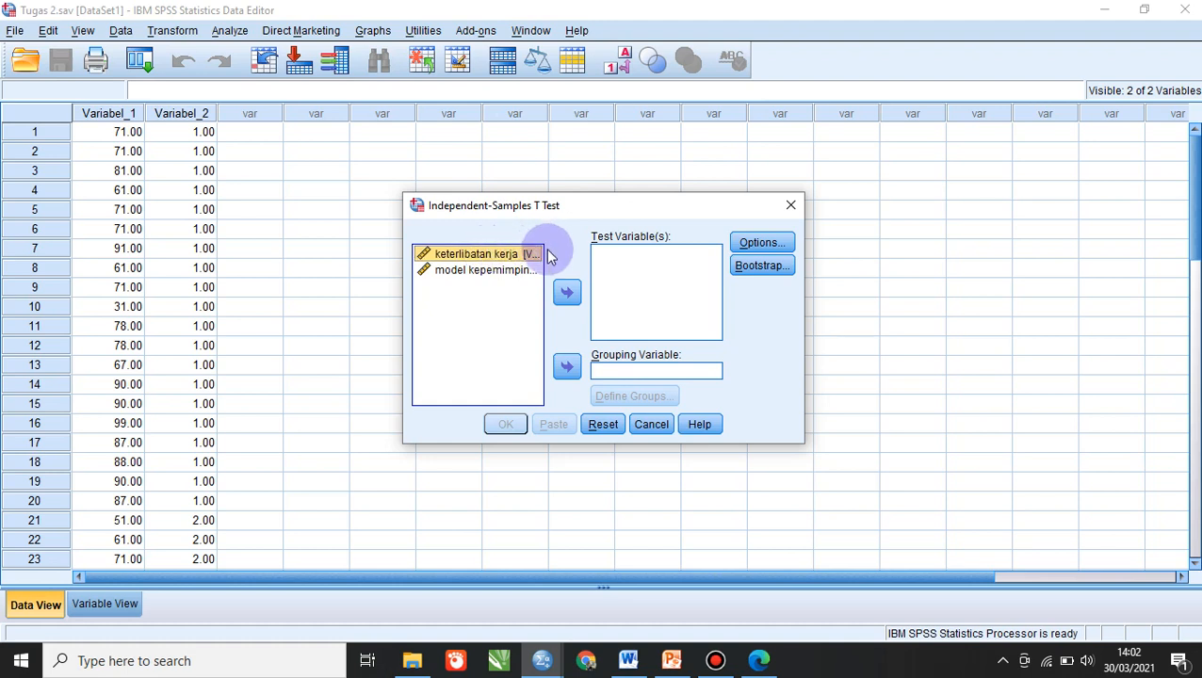
click(566, 292)
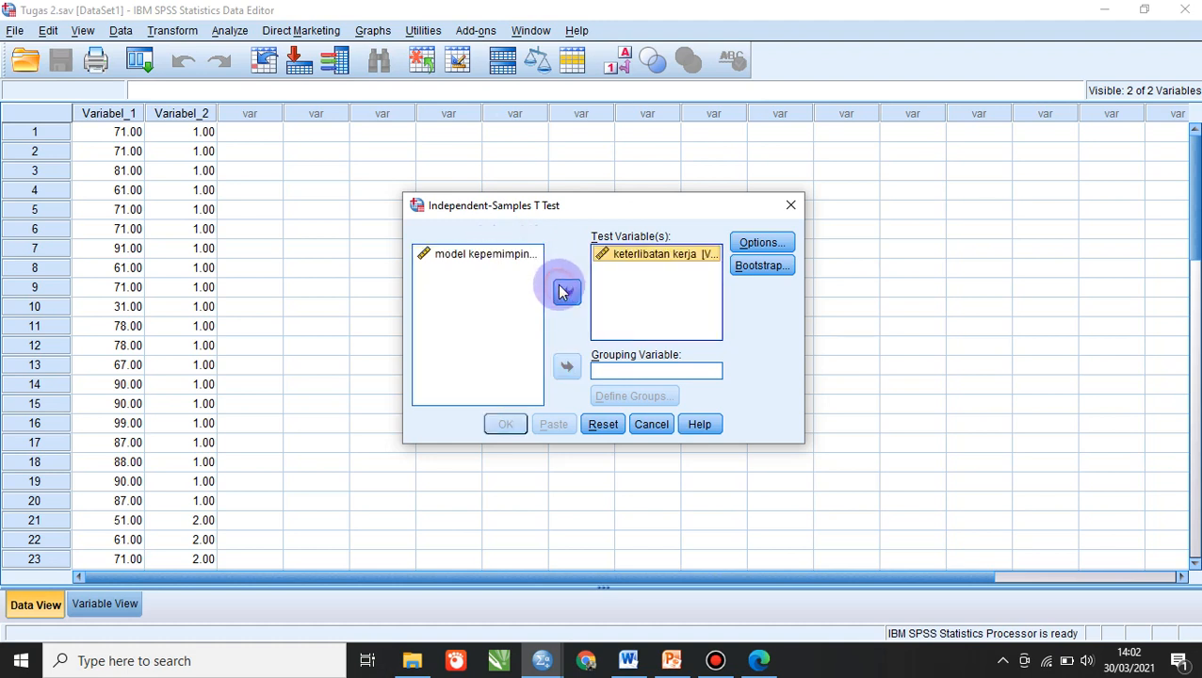
click(499, 254)
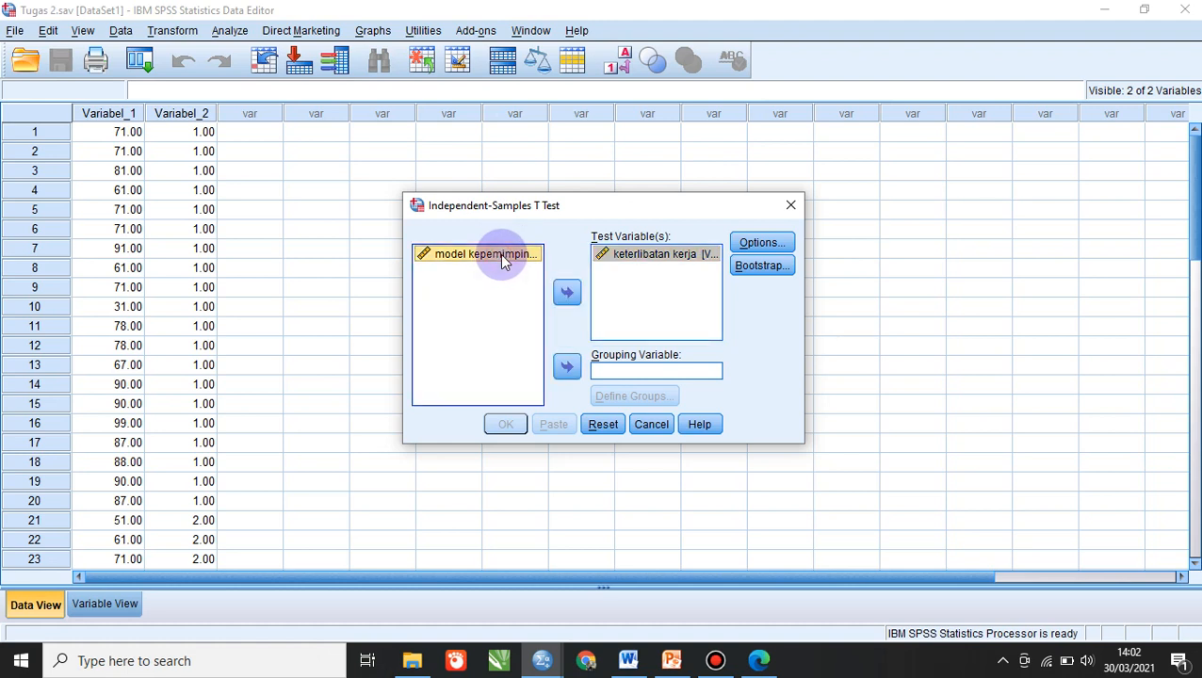
click(567, 369)
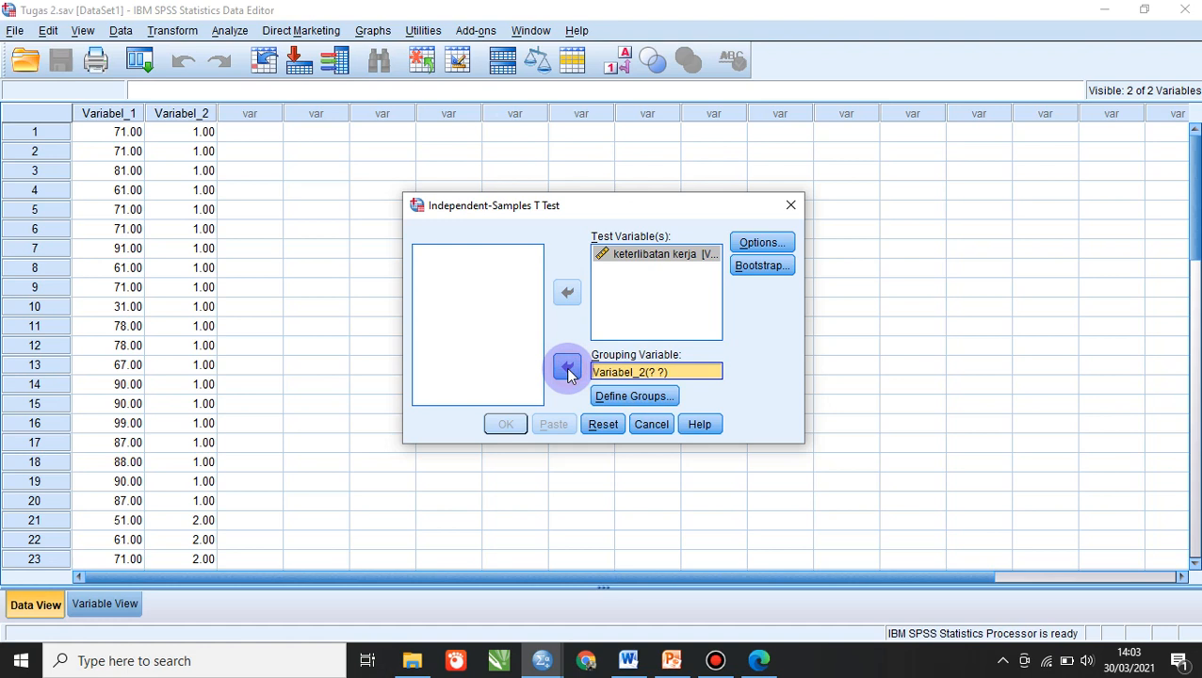
Define the grouping values as 1 for Group 1 and 2 for Group 2, and run the t-test
click(619, 397)
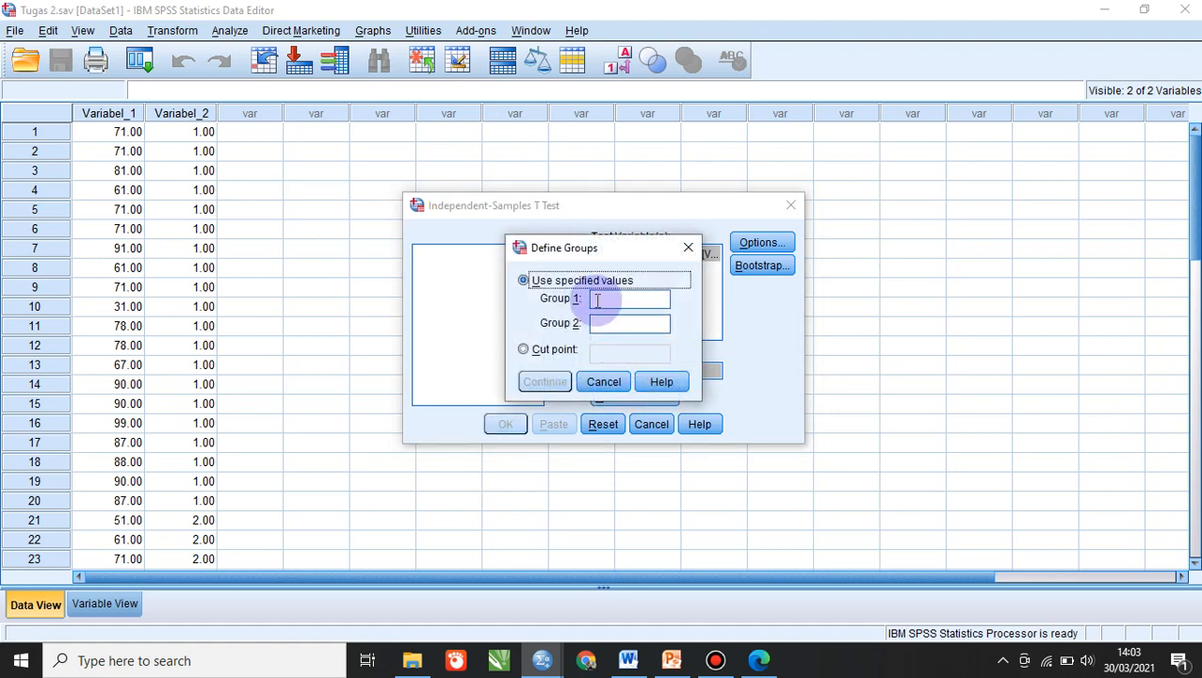
click(597, 301)
text(1)
click(597, 323)
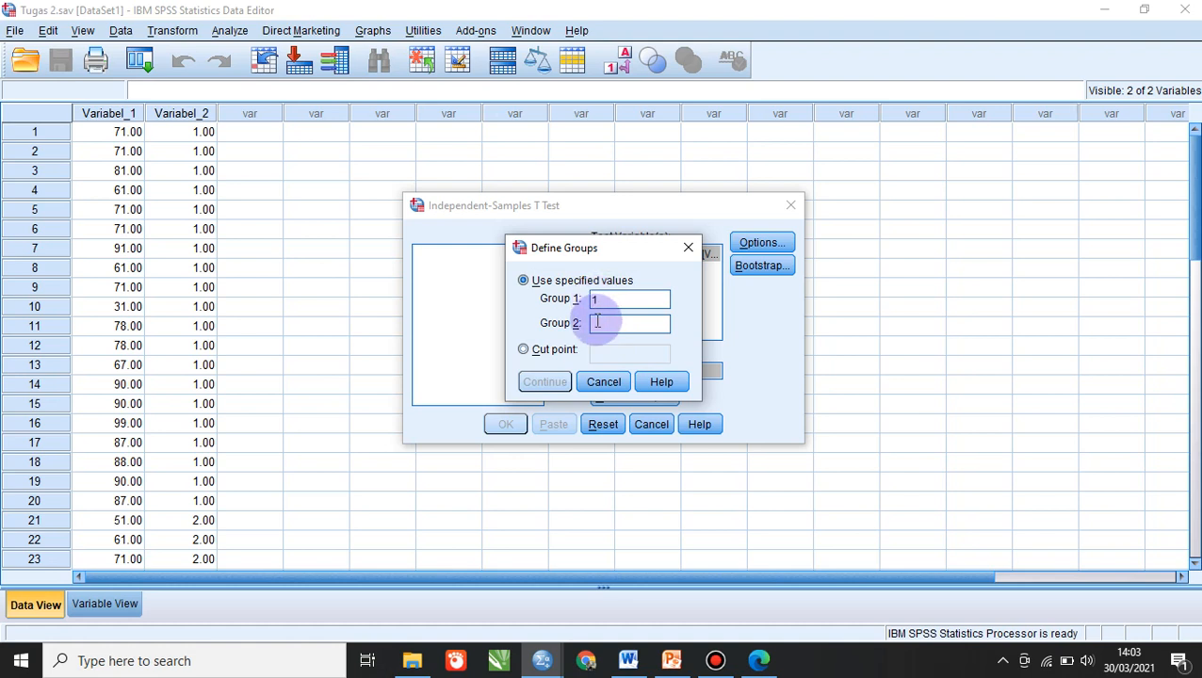
click(598, 324)
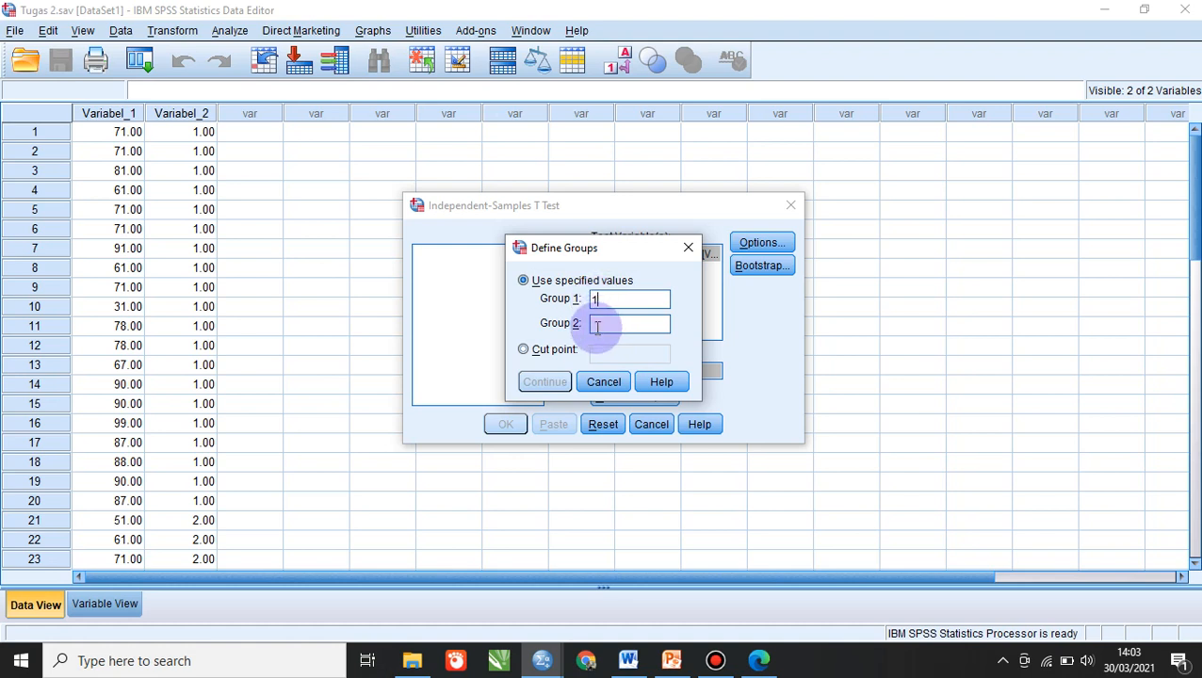
text(2)
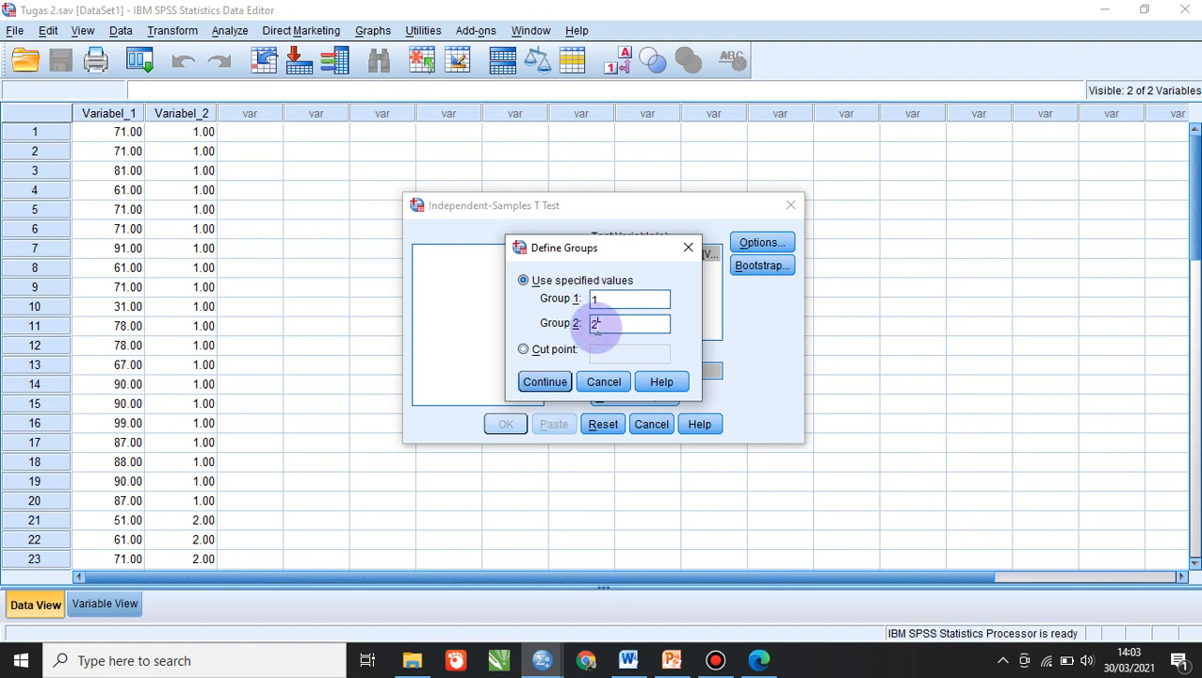
click(544, 384)
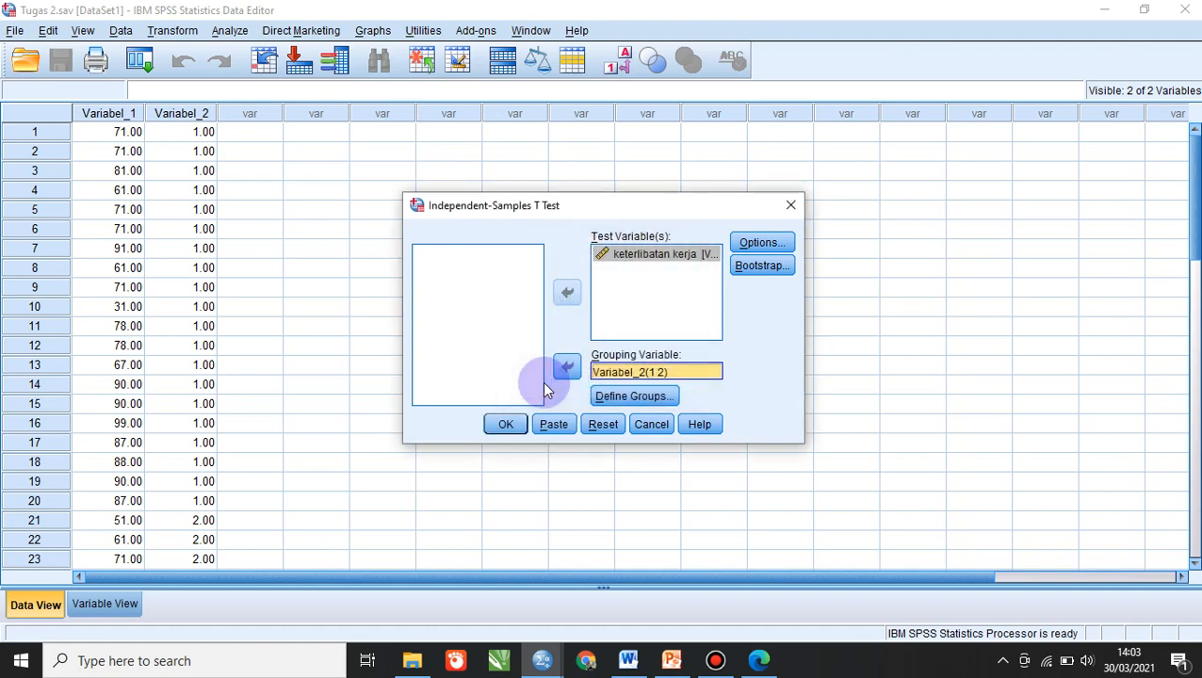
click(506, 424)
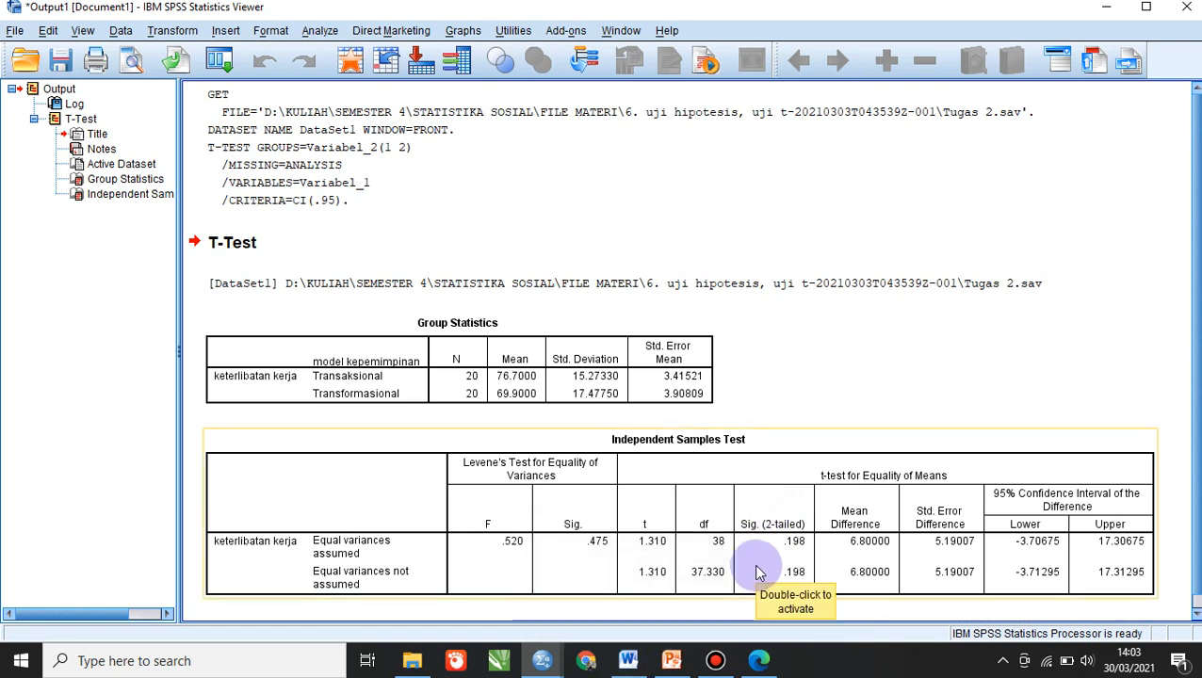
Switch to the Word document pertemuan 5 uji t baru and read the P-value hypotheses, decision rules and SPSS result line
mouse_move(624, 667)
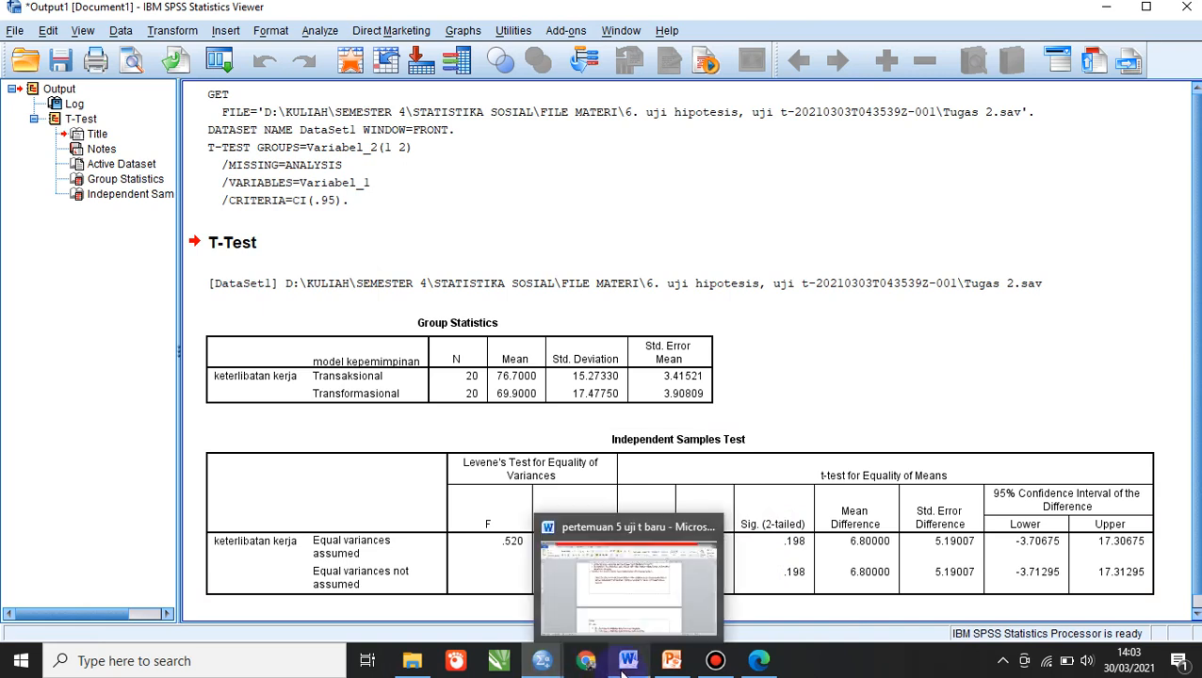
click(657, 593)
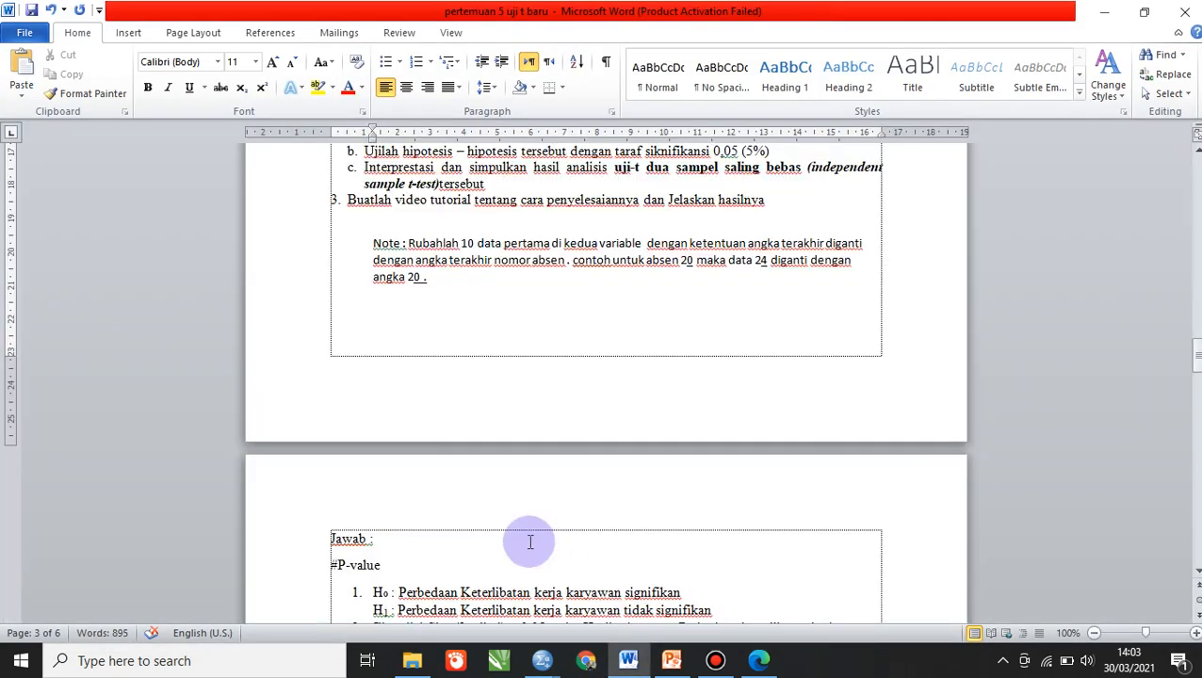
key(Down)
key(Down)
key(Down)
key(Down)
key(Down)
key(Down)
key(Down)
key(Down)
key(Down)
key(Down)
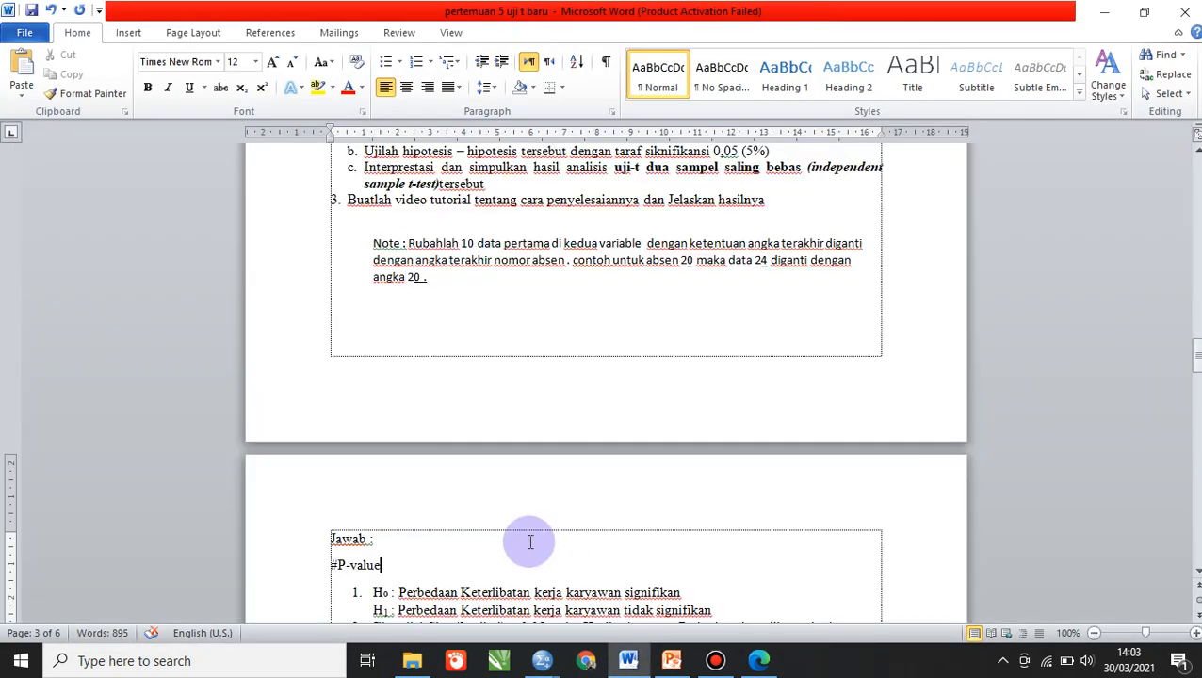
key(Down)
key(Down)
key(Down)
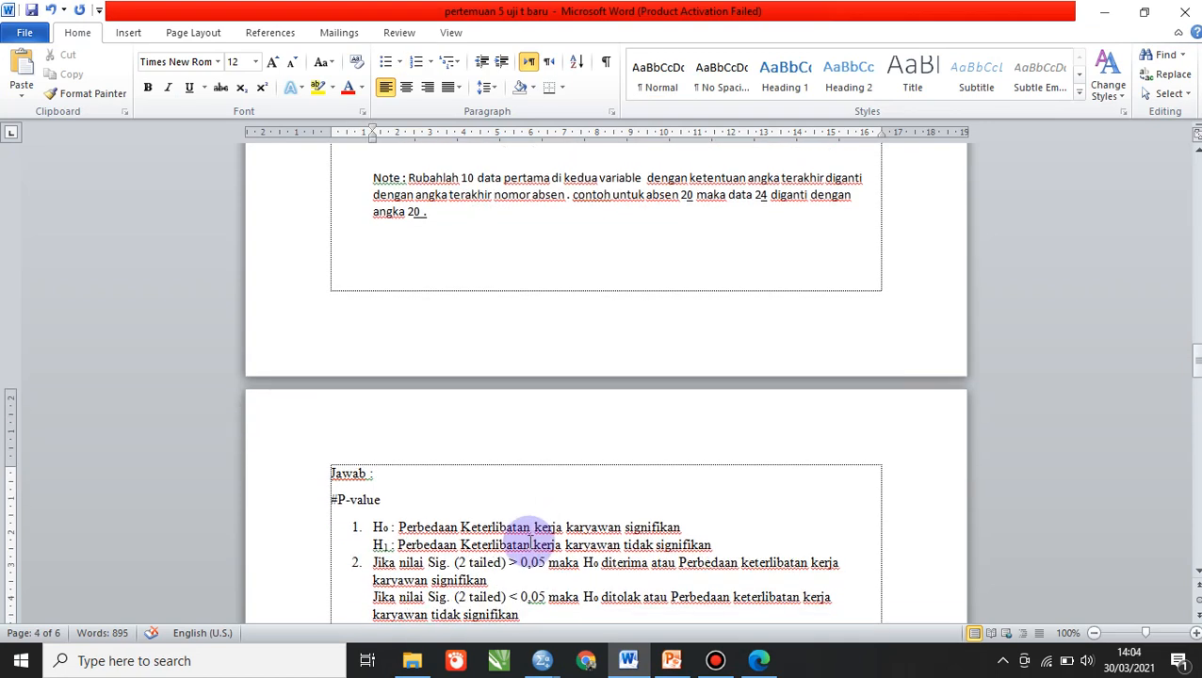
key(Down)
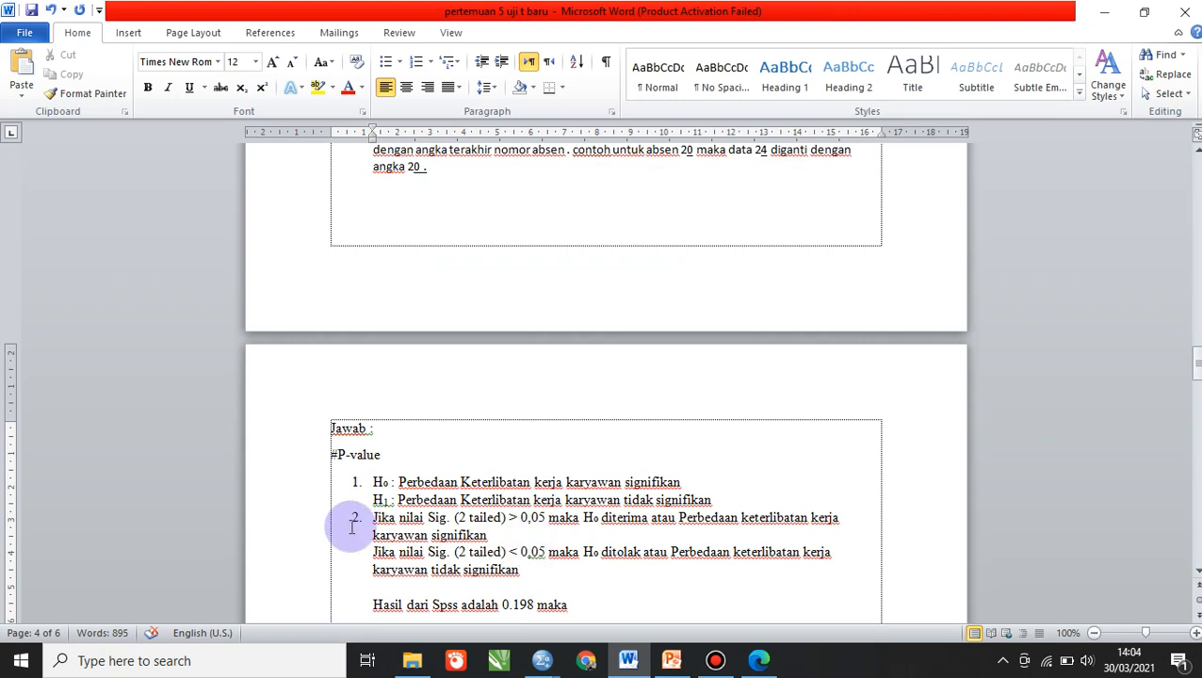
click(499, 604)
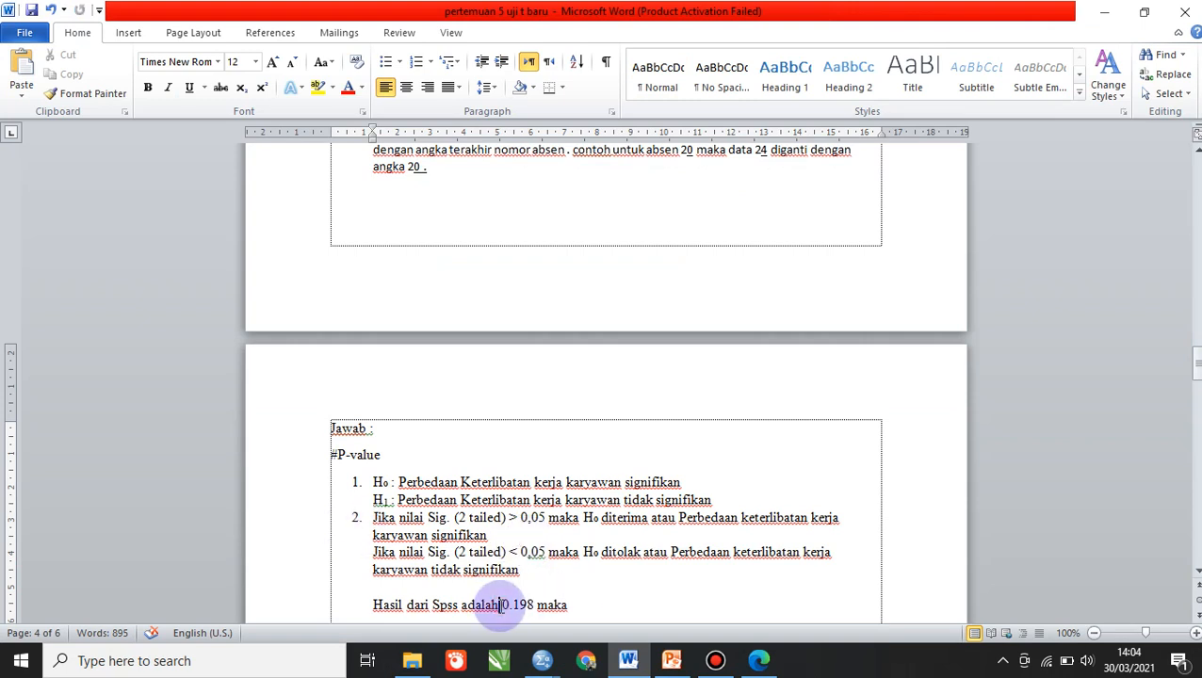
Preview the SPSS output window to compare it with the written result, and return to the Word document
mouse_move(543, 664)
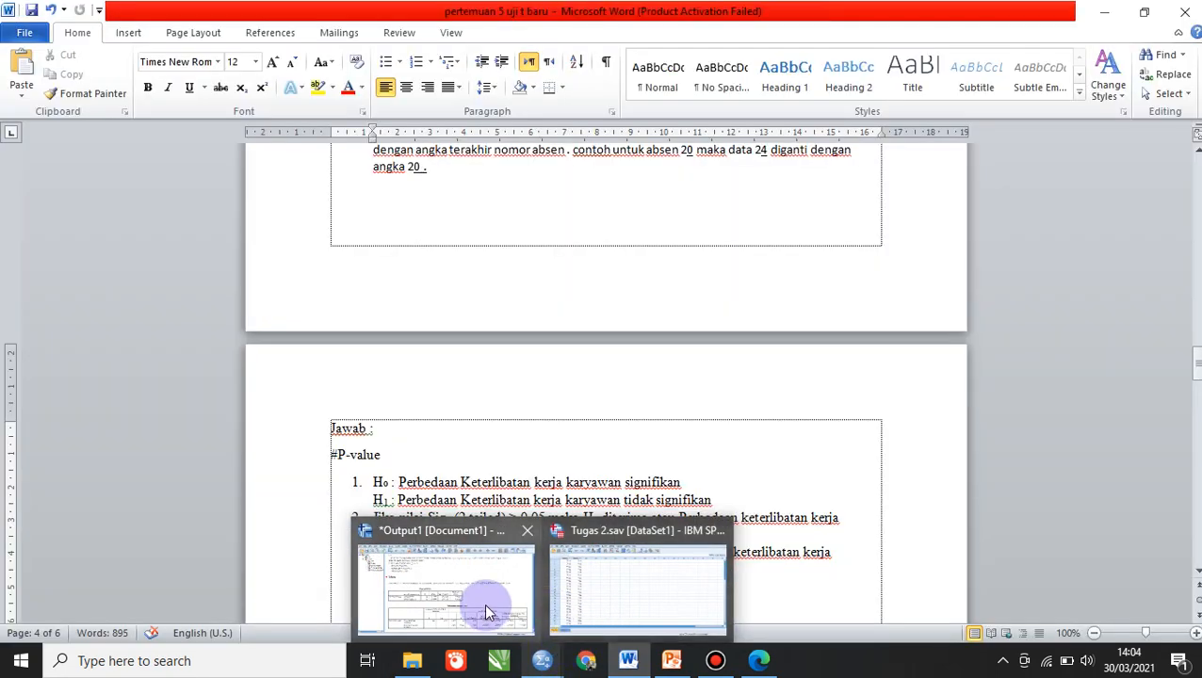
mouse_move(483, 603)
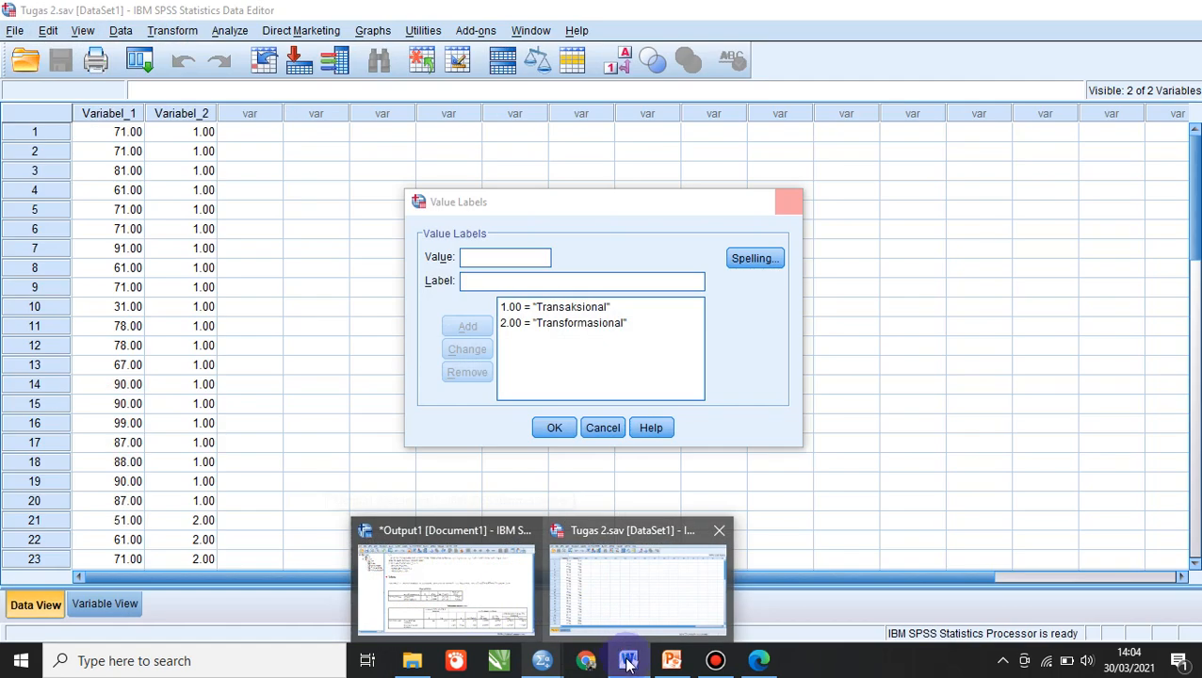
mouse_move(628, 660)
mouse_move(657, 627)
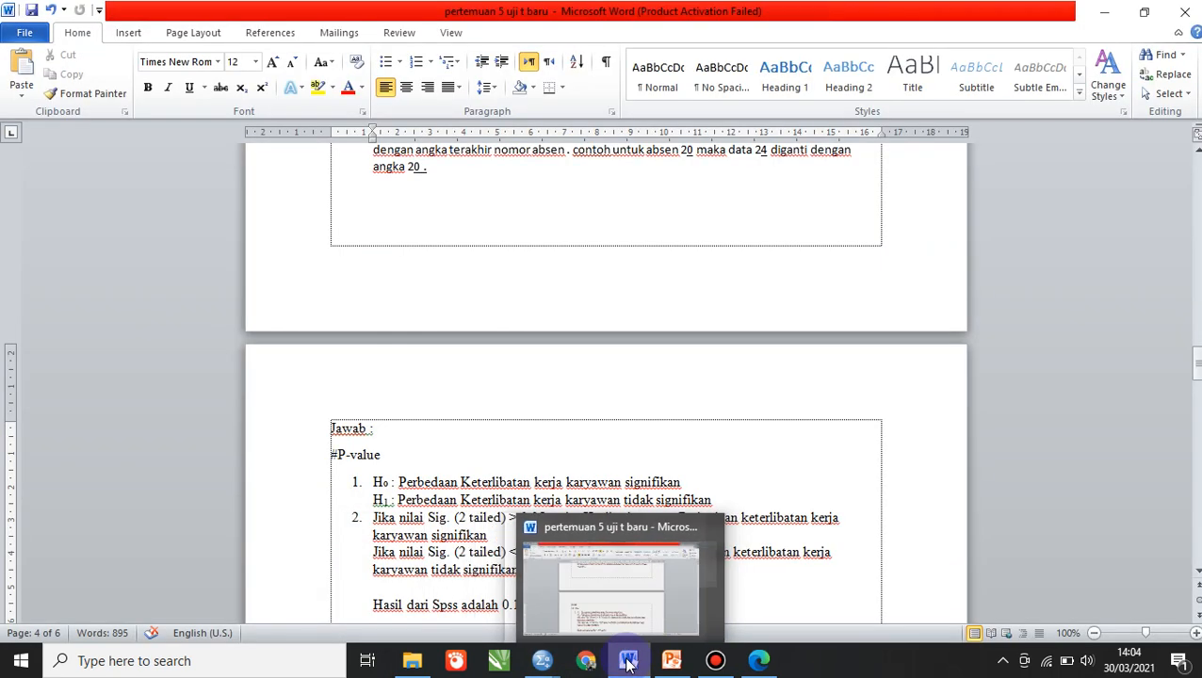
click(653, 624)
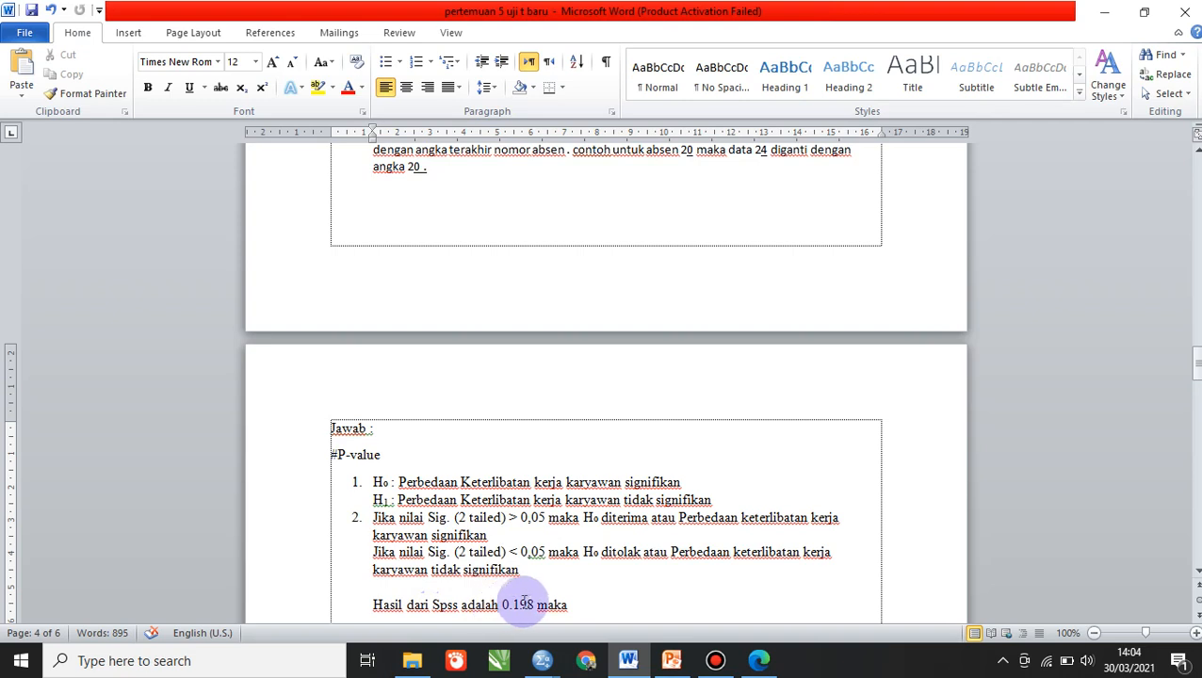
Continue the SPSS result line after "maka" with "lebih besar dari 0,05 (0,198 > 0,05"
click(570, 604)
click(570, 603)
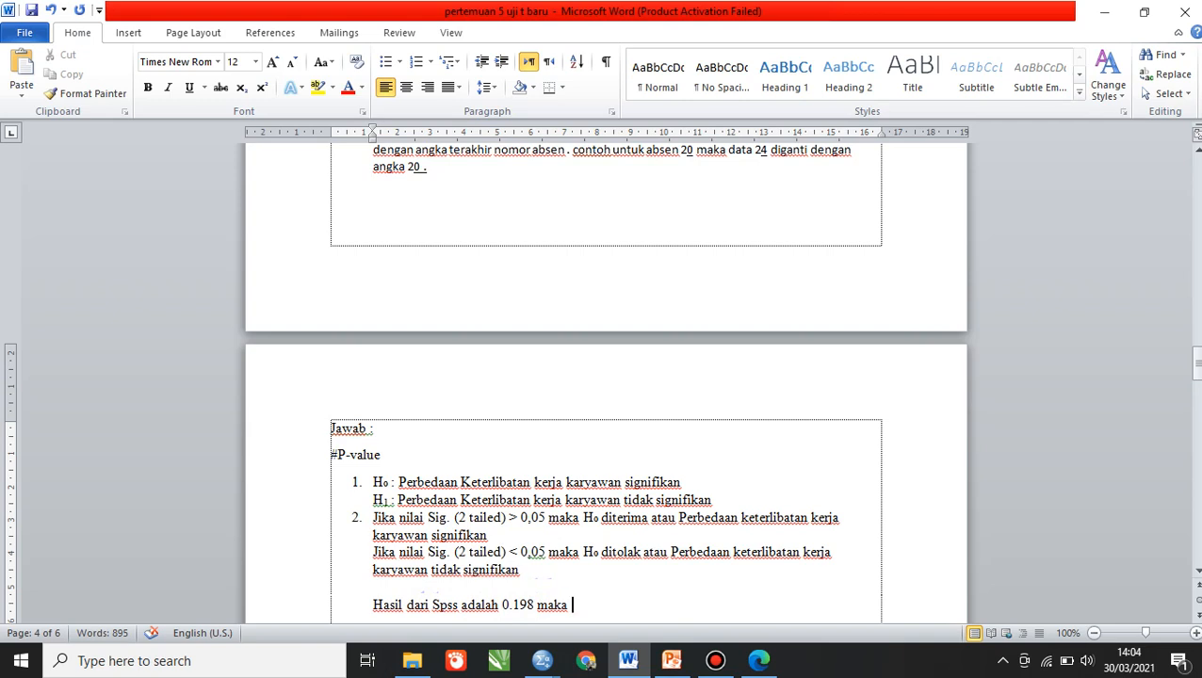
text(lebih besar dar)
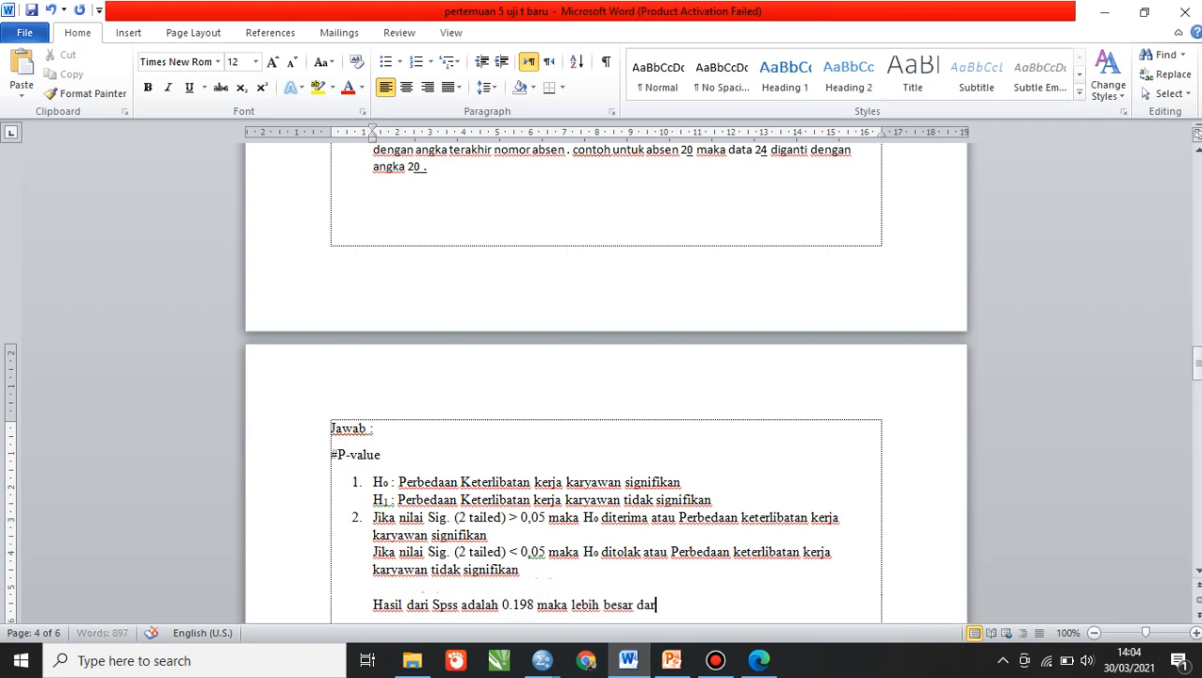
text(i 0,0)
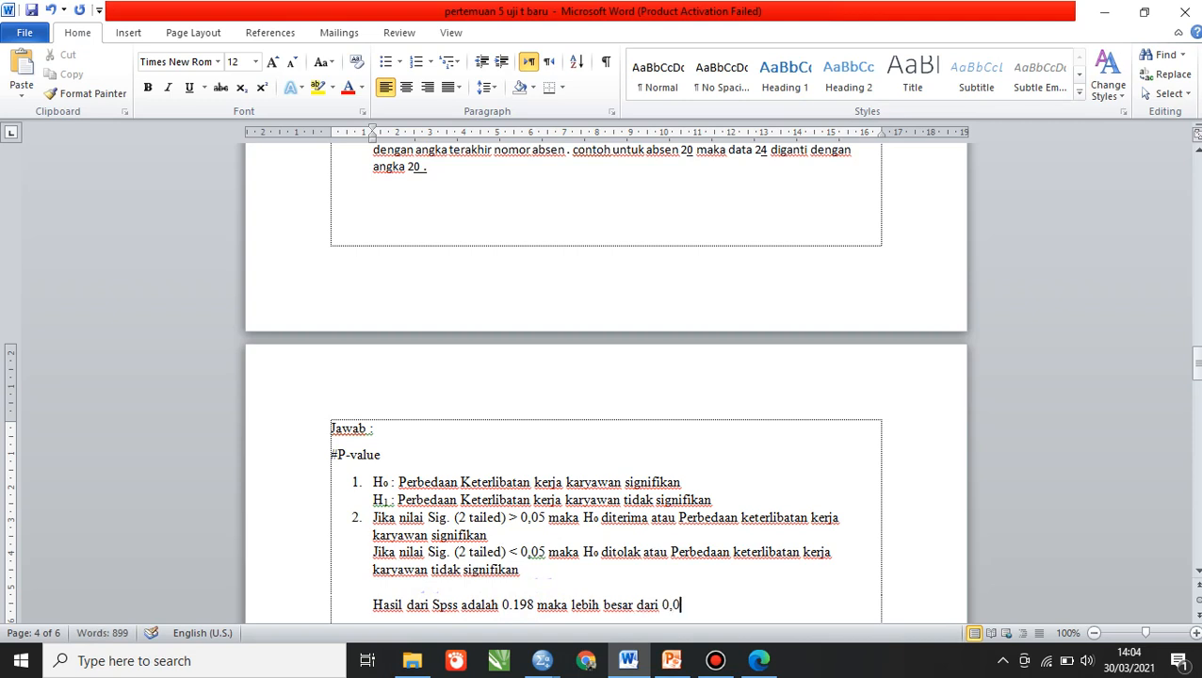
text(5 (0,198)
text(>)
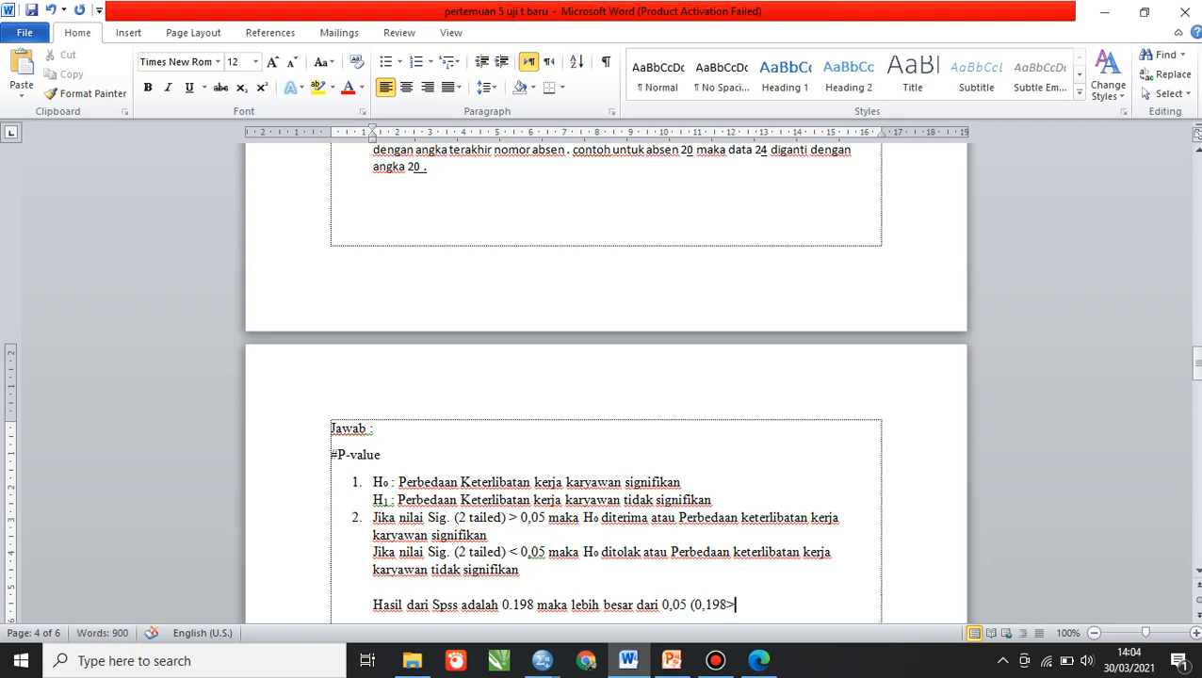
key(BackSpace)
text(>)
text( 0,0)
text(5))
key(BackSpace)
key(BackSpace)
End the comparison with a full stop and start the conclusion with the capitalized word "Maka"
text(. m)
key(Caps_Lock)
text(K)
key(BackSpace)
key(BackSpace)
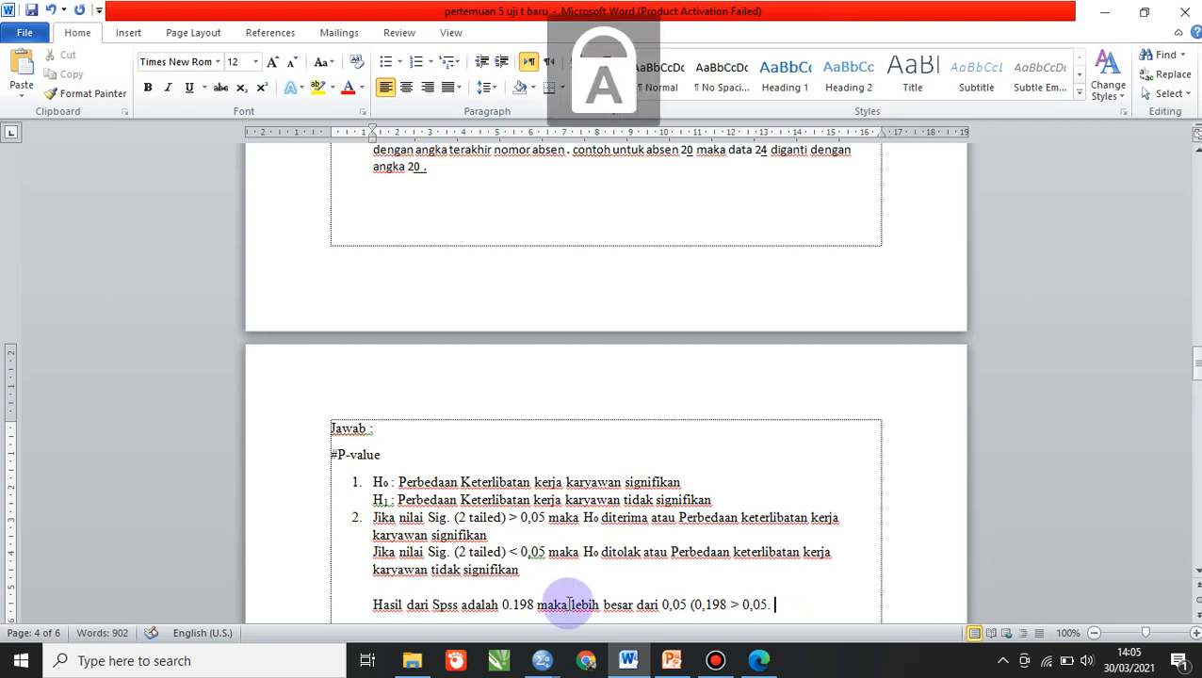
text(mAKA)
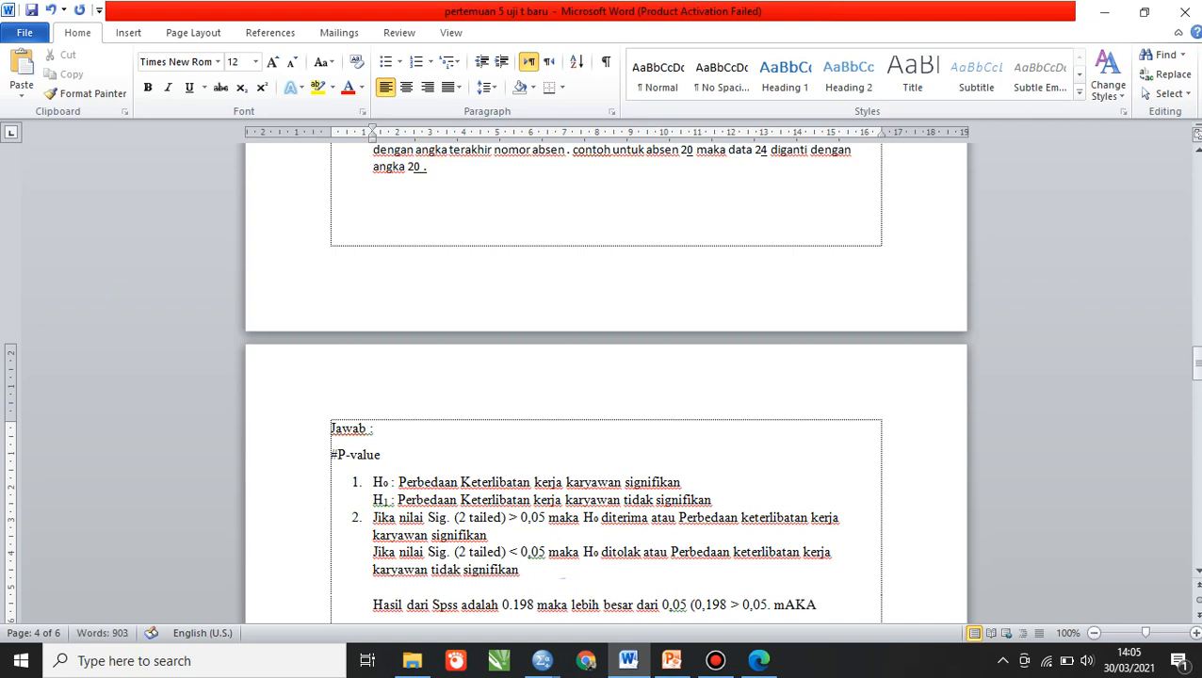
key(BackSpace)
key(BackSpace)
key(BackSpace)
key(Caps_Lock)
text(aka)
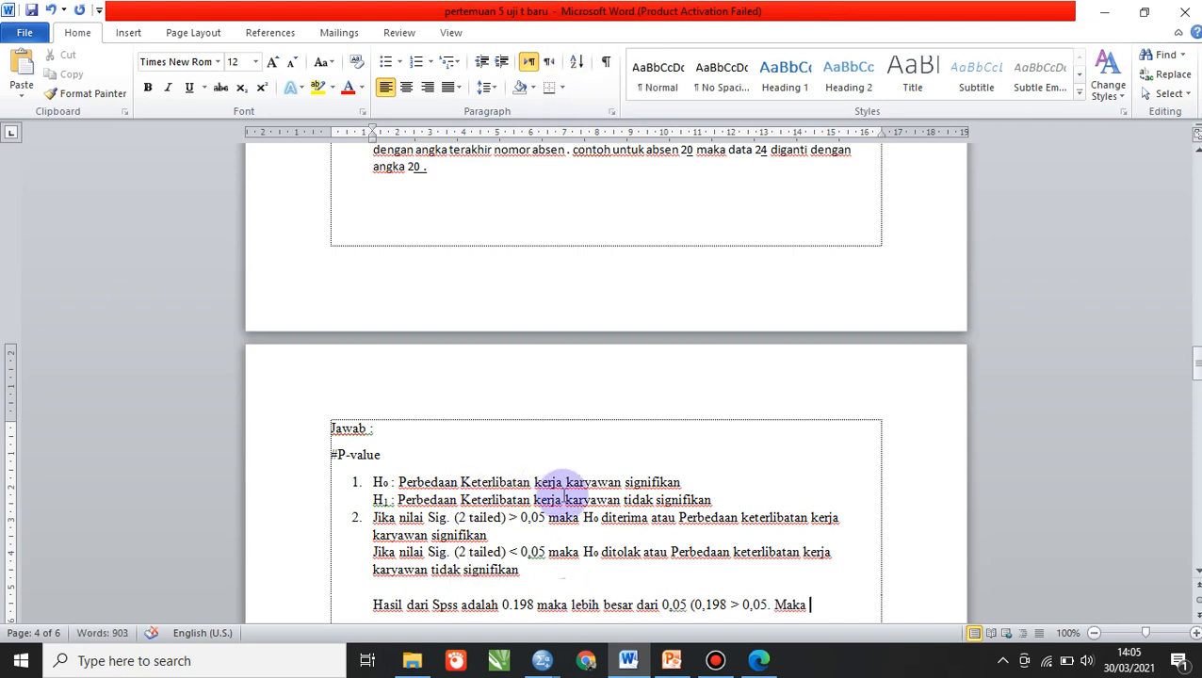
Copy "H₀ diterima atau Perbedaan keterlibatan kerja karyawan signifikan" from the first decision rule to the end of the result line
drag(584, 518, 521, 536)
key(ctrl+c)
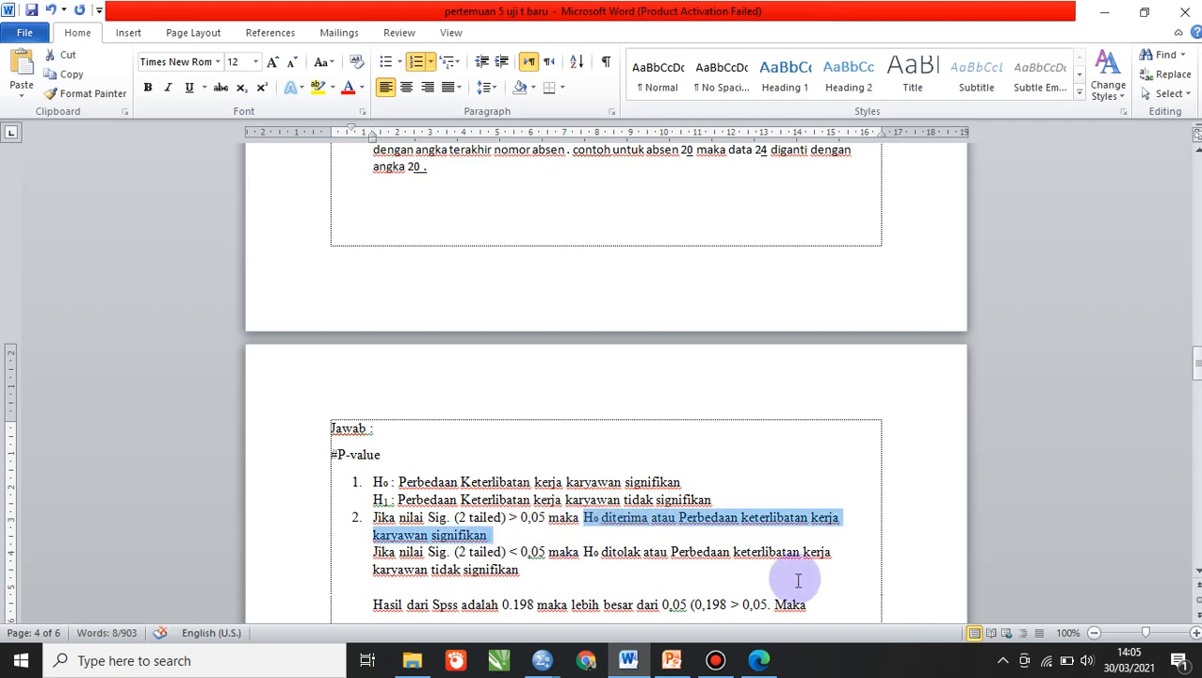
click(829, 600)
key(ctrl+v)
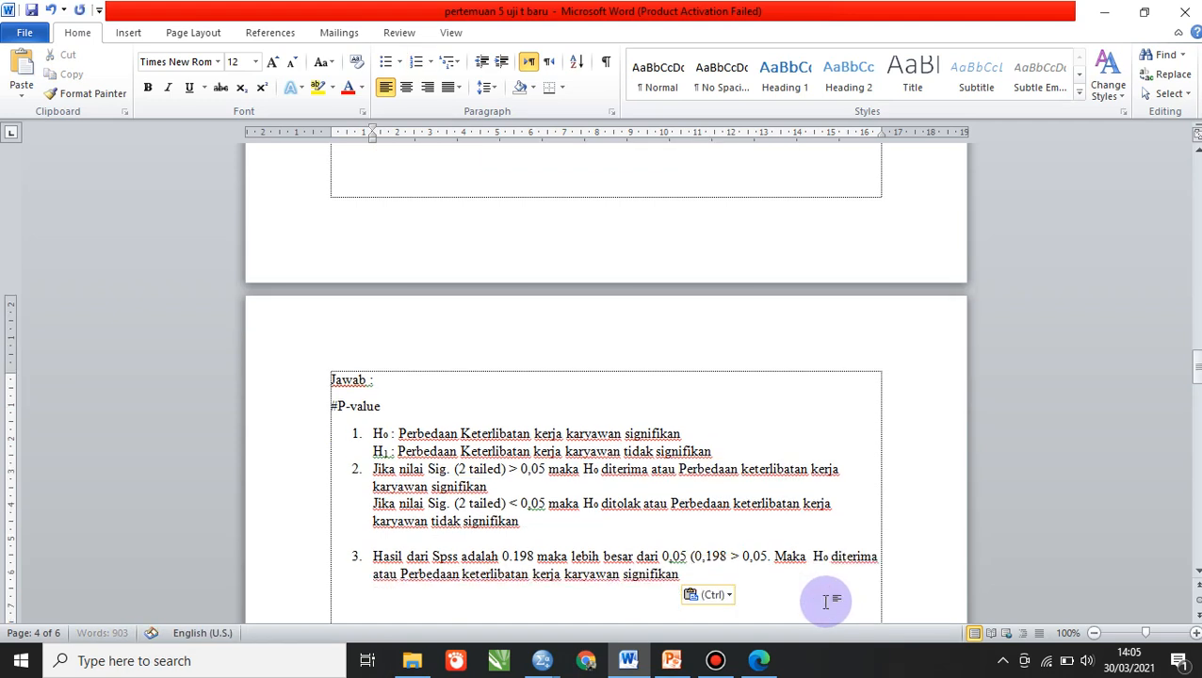